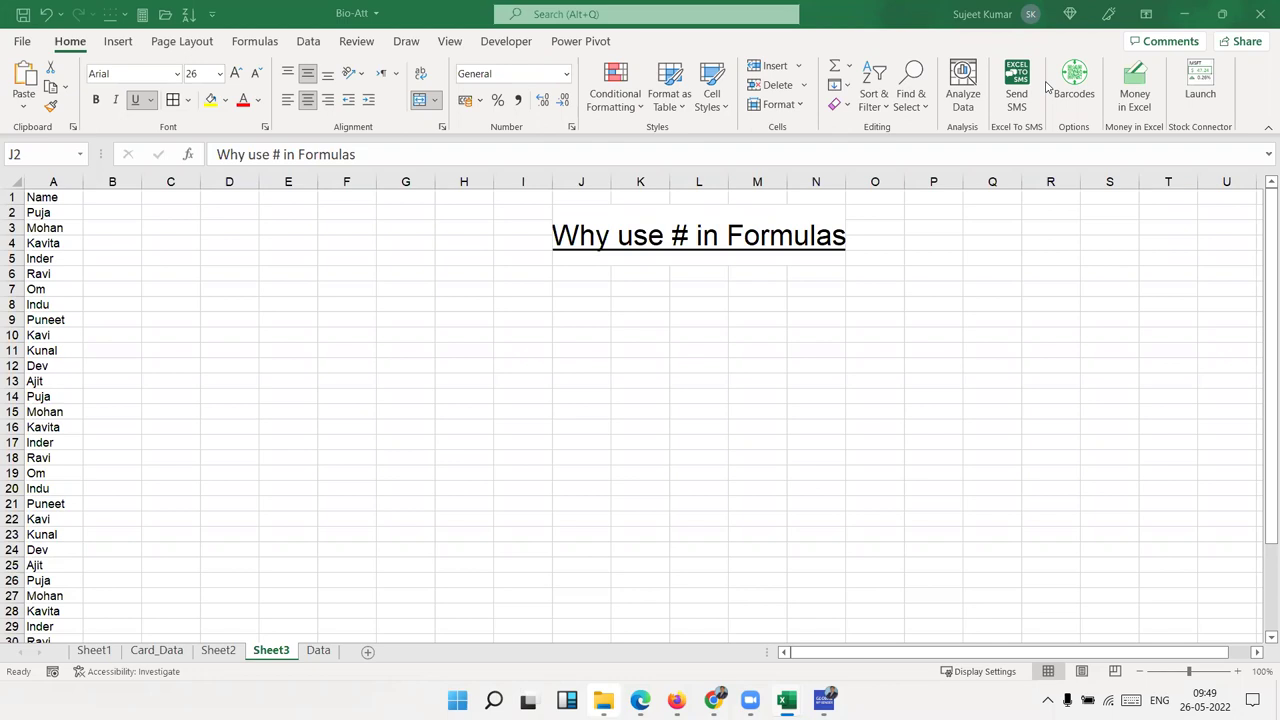
Start and cancel two trial entries in K7, then scroll back to the sheet's top-left
left_click(613, 290)
type("=")
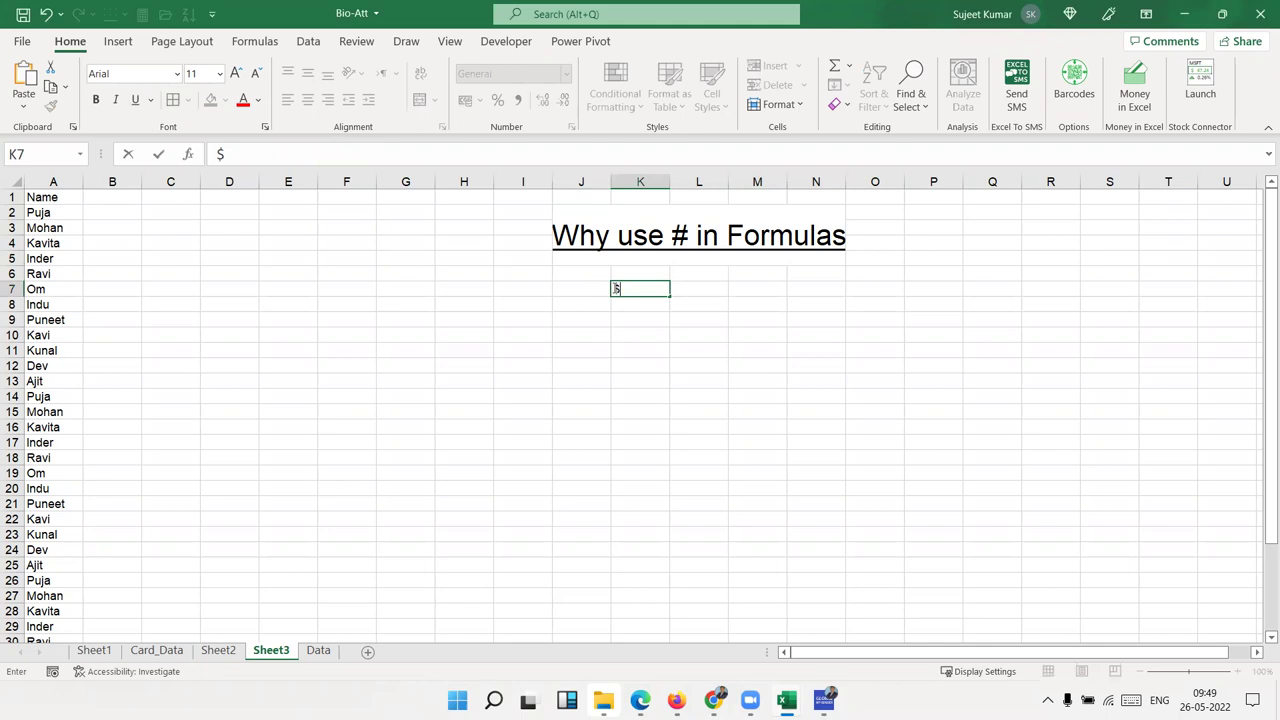
key("Escape")
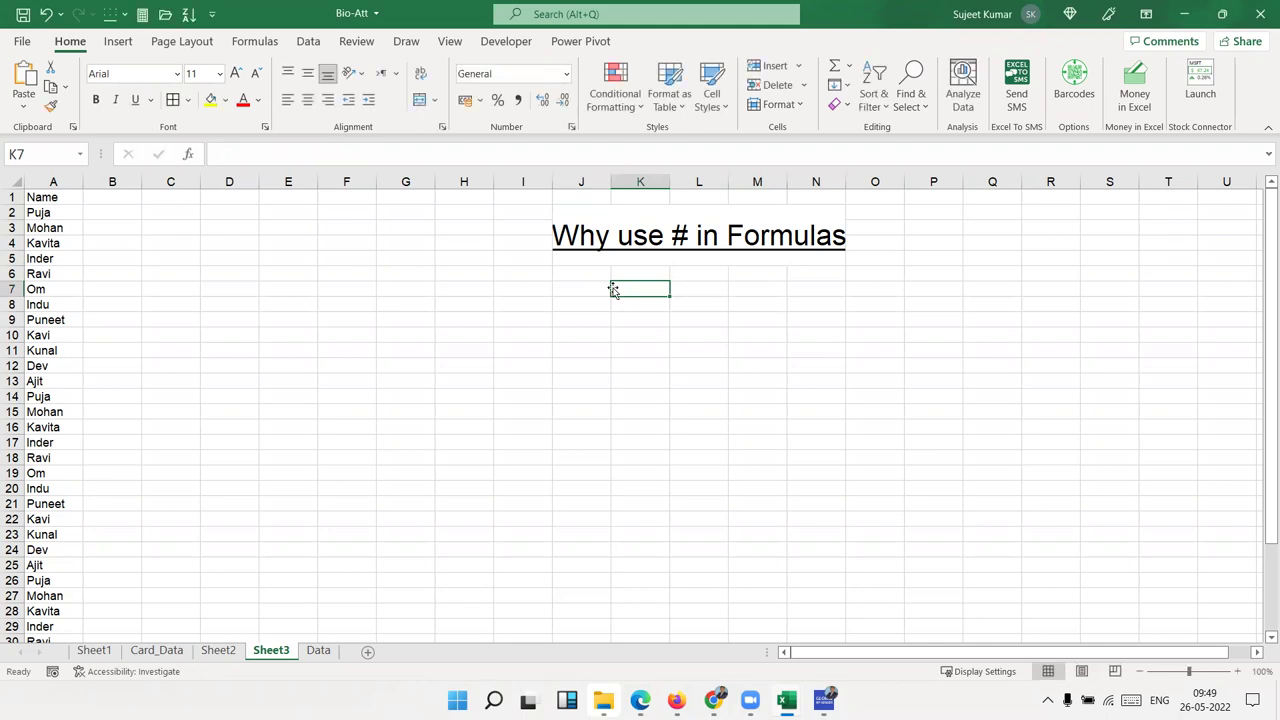
type("#")
key("Escape")
left_click(368, 336)
scroll(368, 336, "up", 2, "ctrl")
scroll(367, 332, "down", 2, "ctrl")
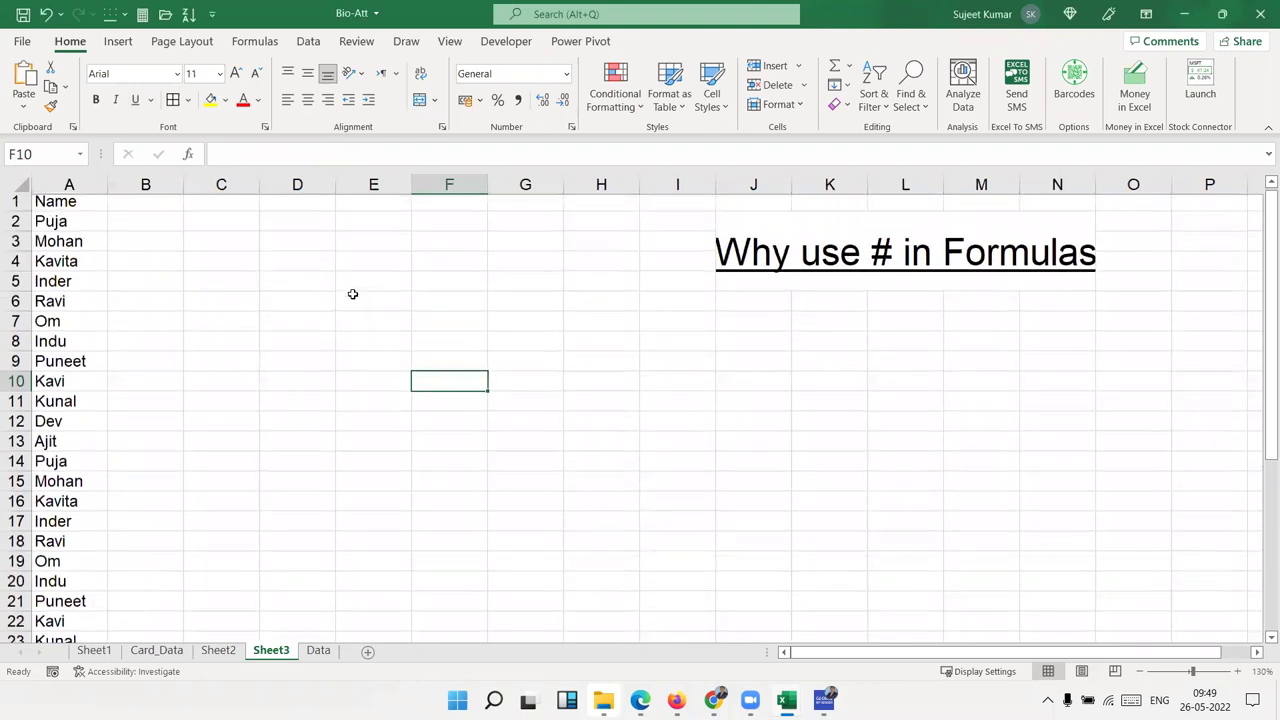
scroll(343, 306, "up", 2, "ctrl")
scroll(343, 306, "up", 2, "ctrl")
scroll(275, 352, "up", 1)
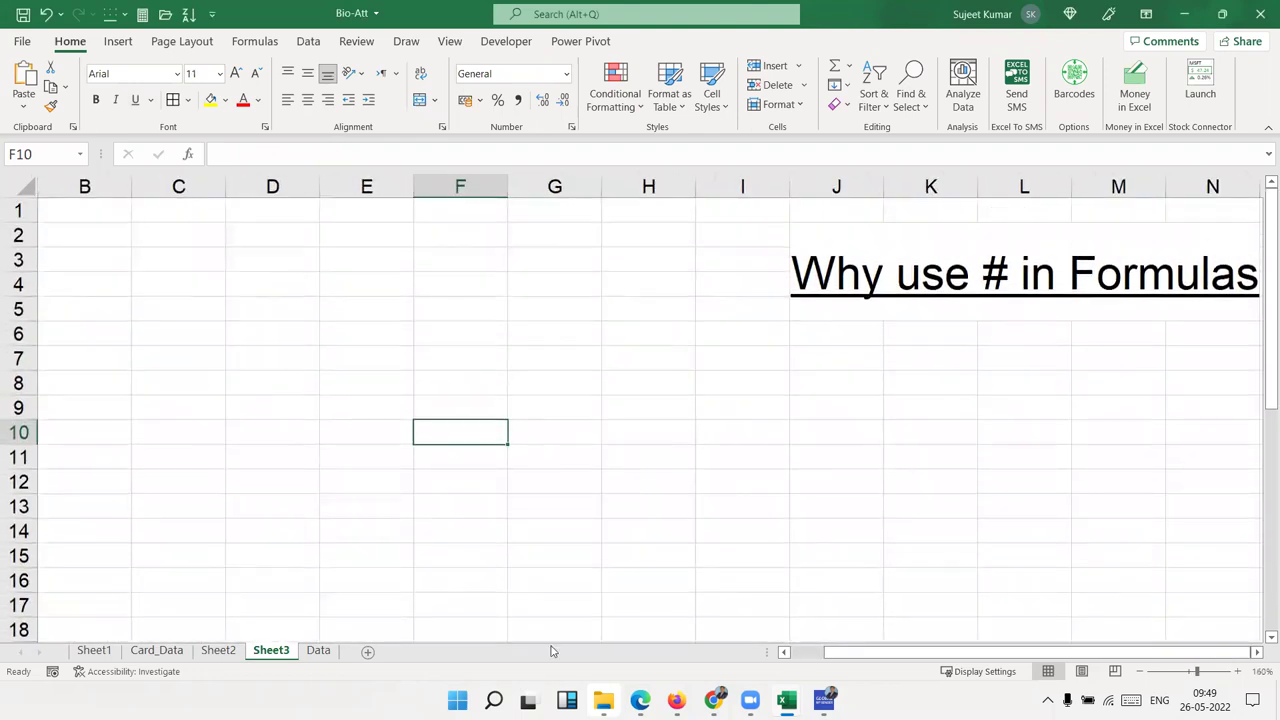
scroll(850, 652, "left", 1)
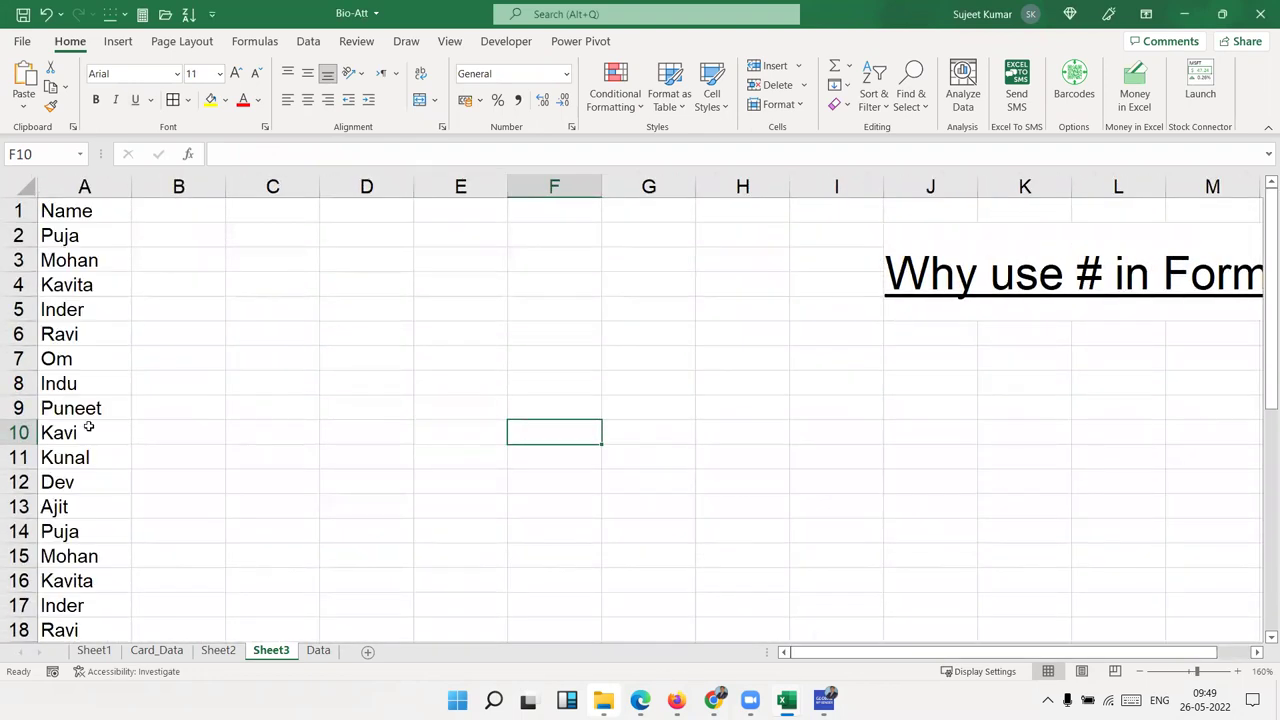
scroll(89, 427, "down", 13)
scroll(89, 428, "up", 6)
scroll(90, 410, "up", 6)
scroll(90, 400, "up", 1)
Enter =UNIQUE(A1:A36) in D4 so the distinct names spill down column D
left_click(352, 277)
type("=")
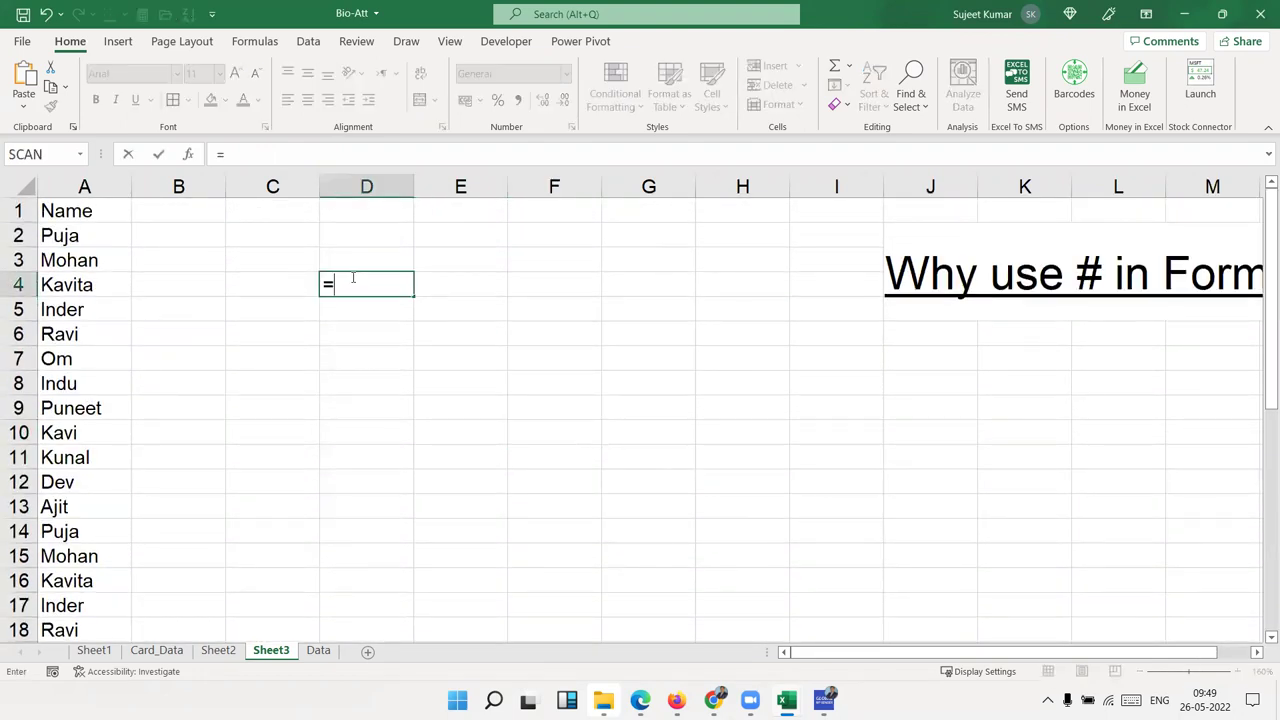
type("uni")
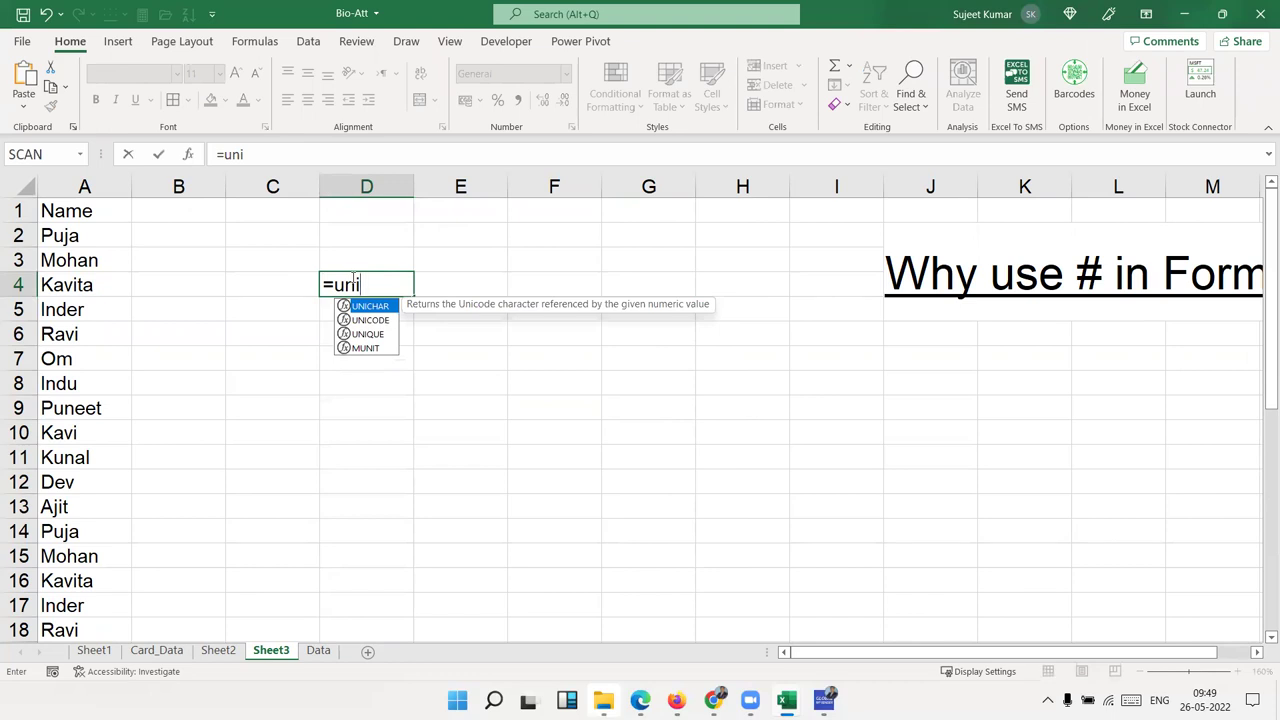
key("Down")
key("Down")
key("Tab")
key("Left")
key("Left")
key("Left")
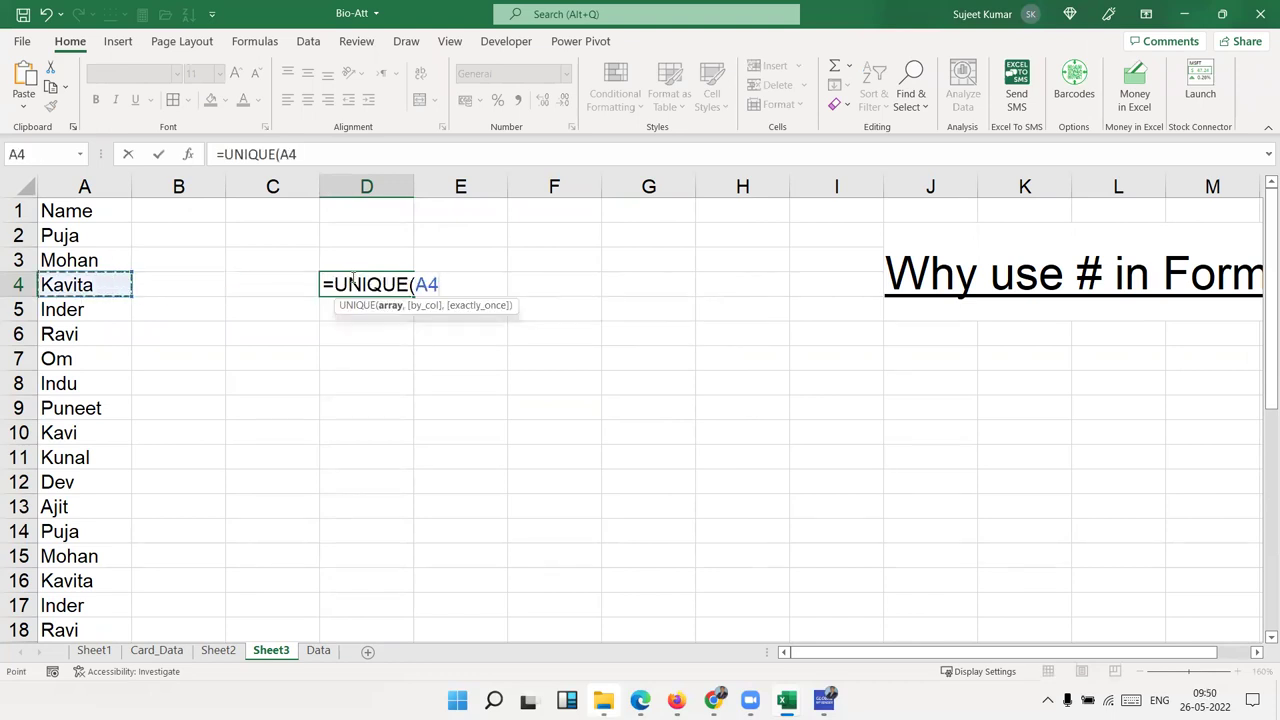
key("Up")
key("Up")
key("Up")
key("ctrl+shift+Down")
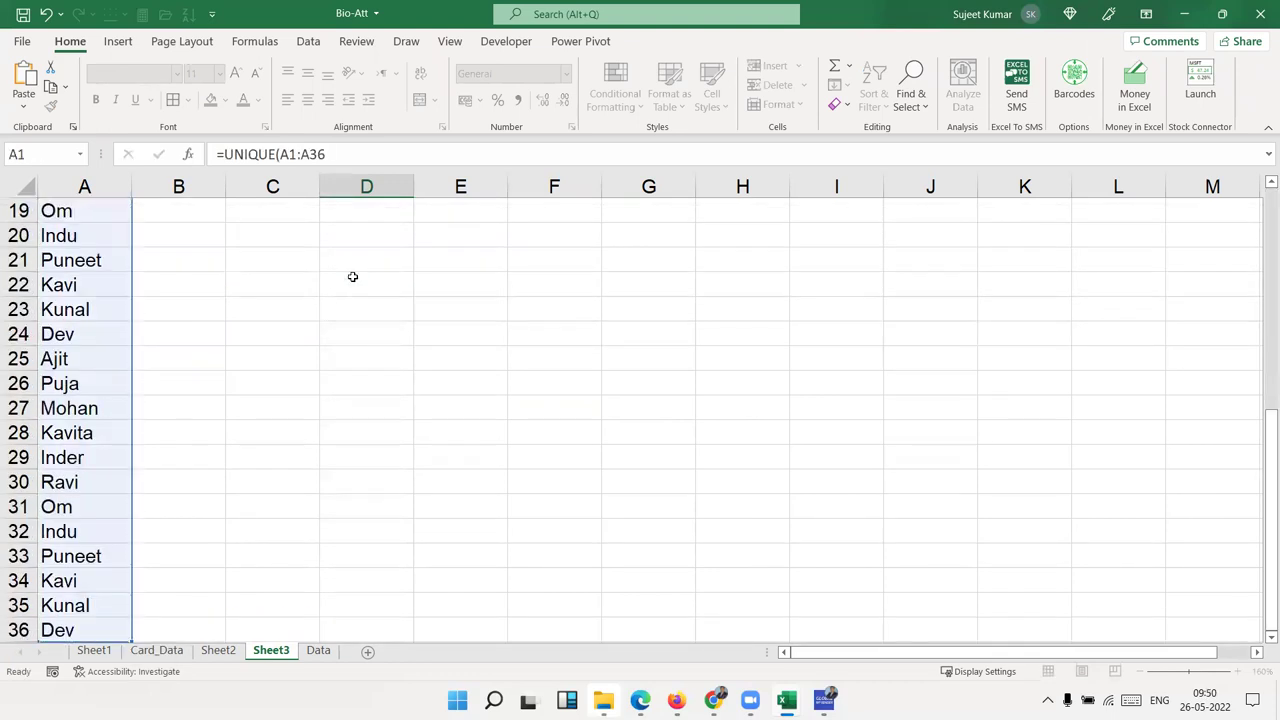
key("Return")
key("Up")
key("Up")
key("Up")
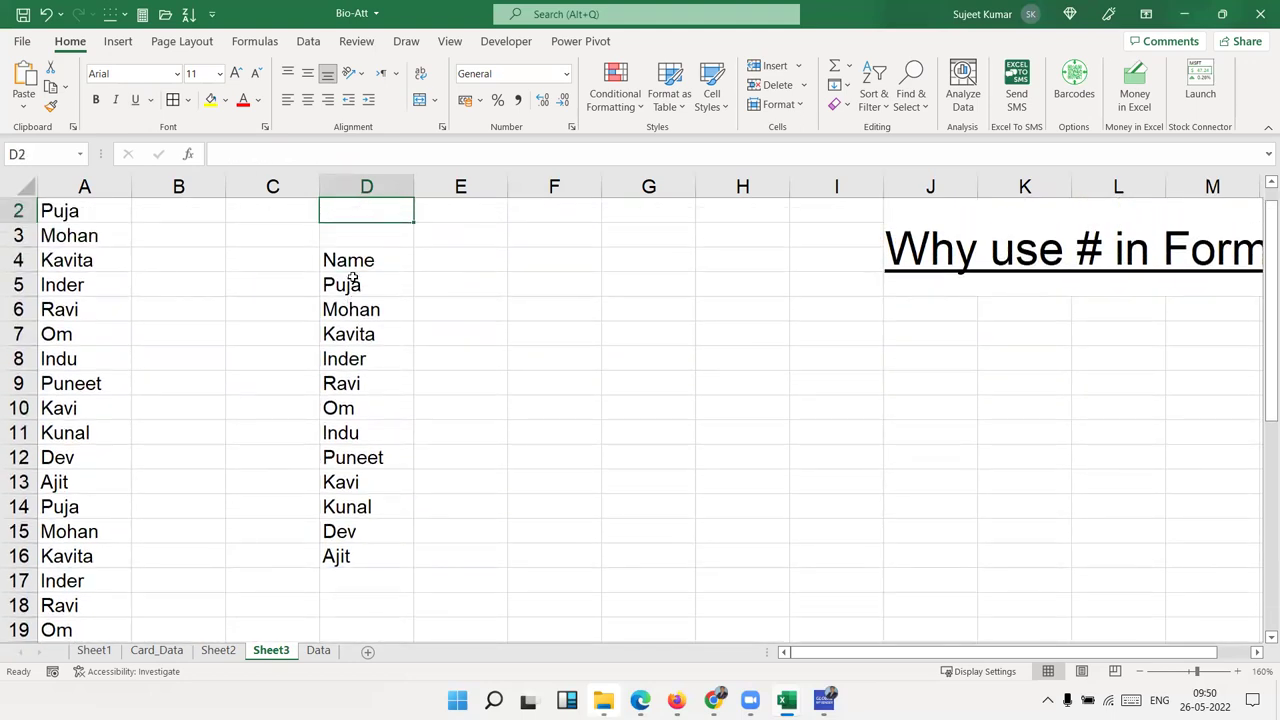
Step between D3, D4 and the spilled names to check the UNIQUE formula
key("Down")
key("Down")
key("Up")
key("Down")
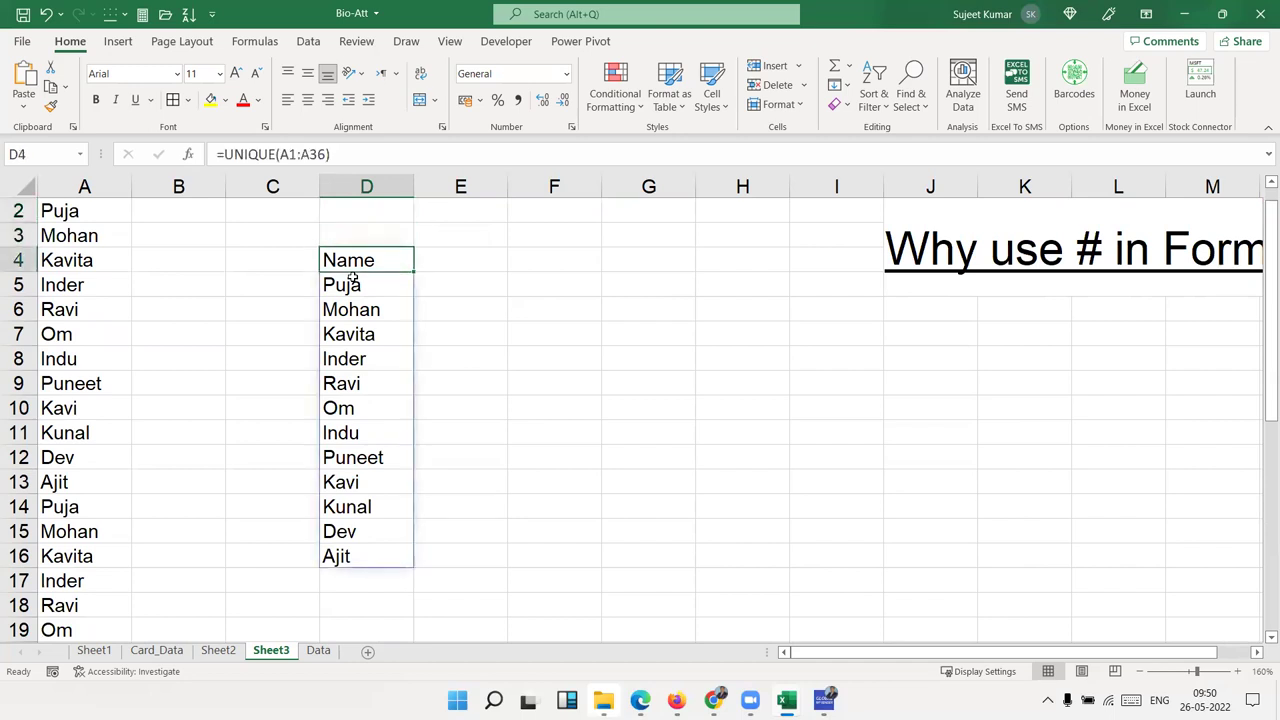
key("Down")
key("Down")
key("Down")
key("Down")
key("Down")
key("Down")
key("Down")
key("Down")
key("Down")
key("Down")
key("Down")
key("Down")
key("Up")
key("Up")
key("Up")
key("Up")
key("Up")
key("Up")
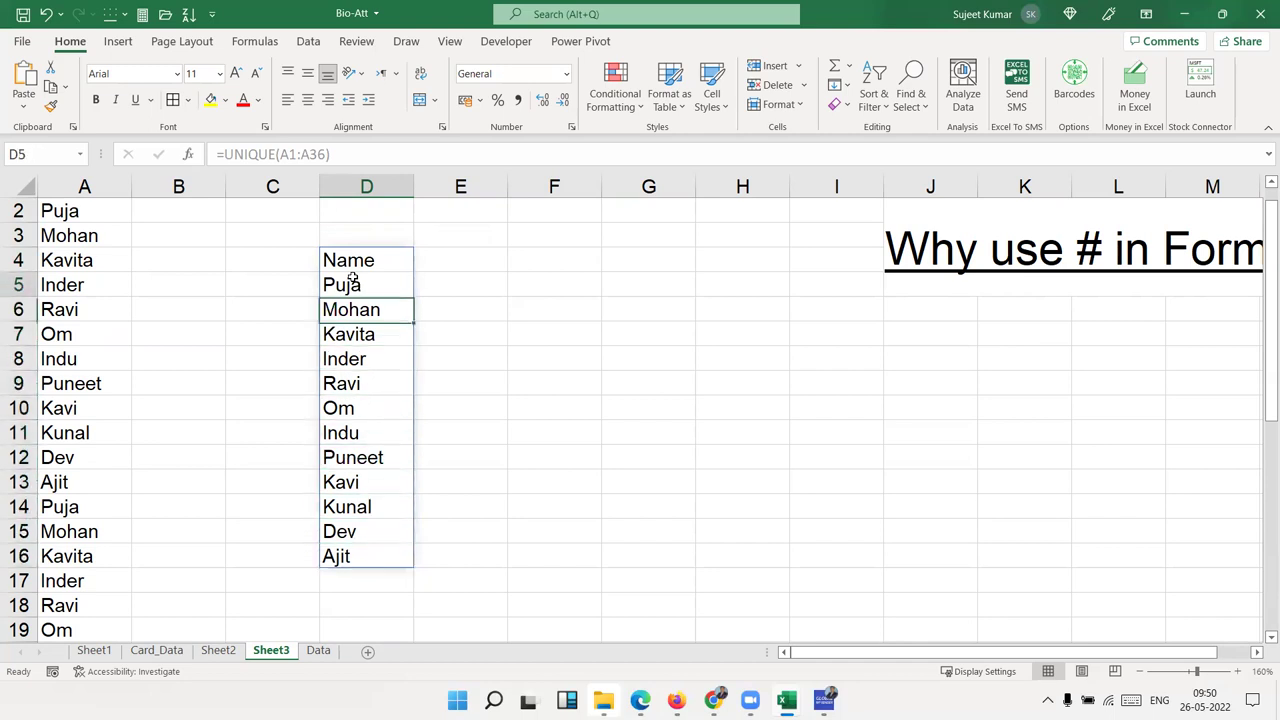
key("Up")
key("Up")
key("Left")
key("Left")
key("Left")
Change A32 from Indu to Naman so it joins the unique list
key("Down")
key("Down")
key("Down")
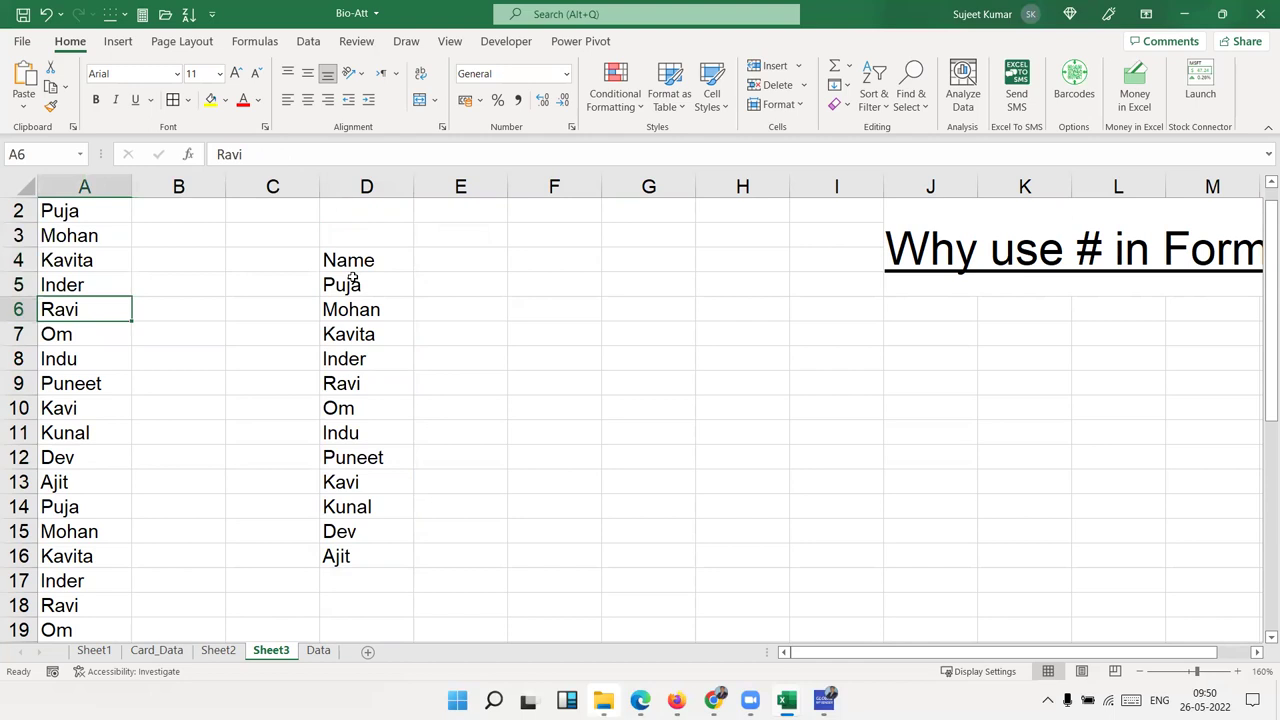
key("ctrl+Down")
key("Up")
key("Up")
key("Up")
key("Up")
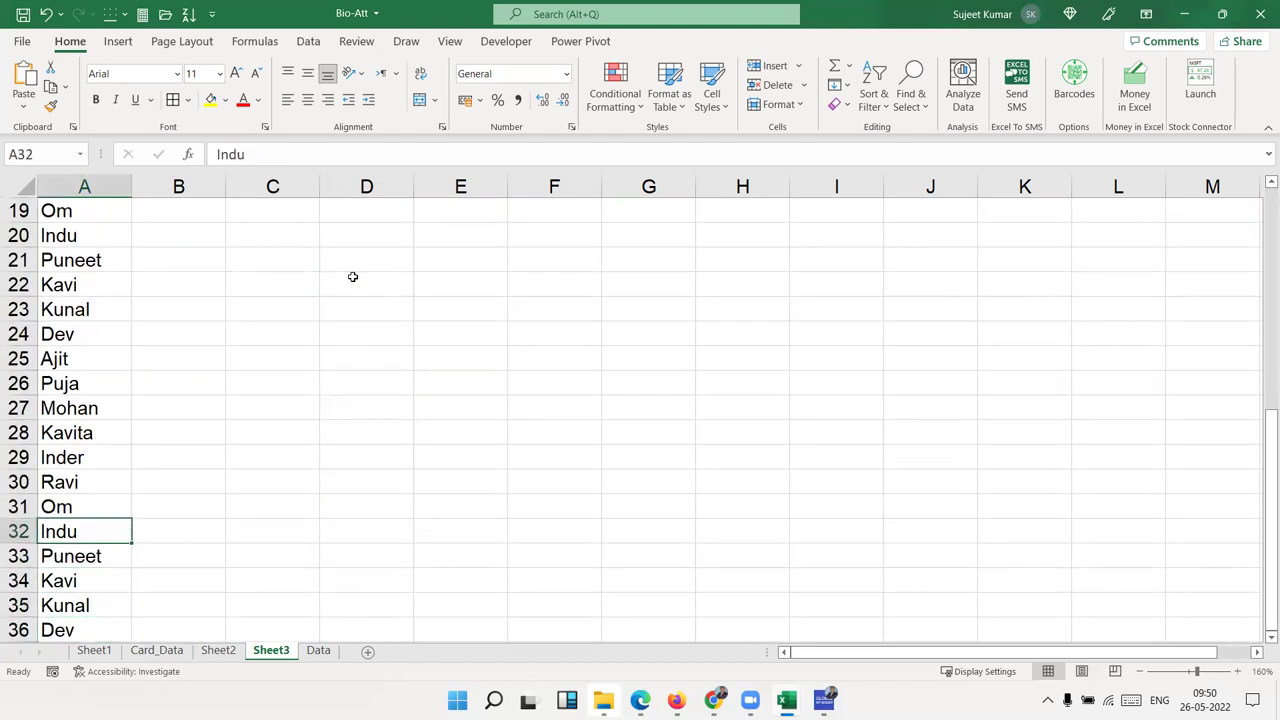
type("Name")
key("BackSpace")
type("an")
key("Return")
key("Up")
key("ctrl+Up")
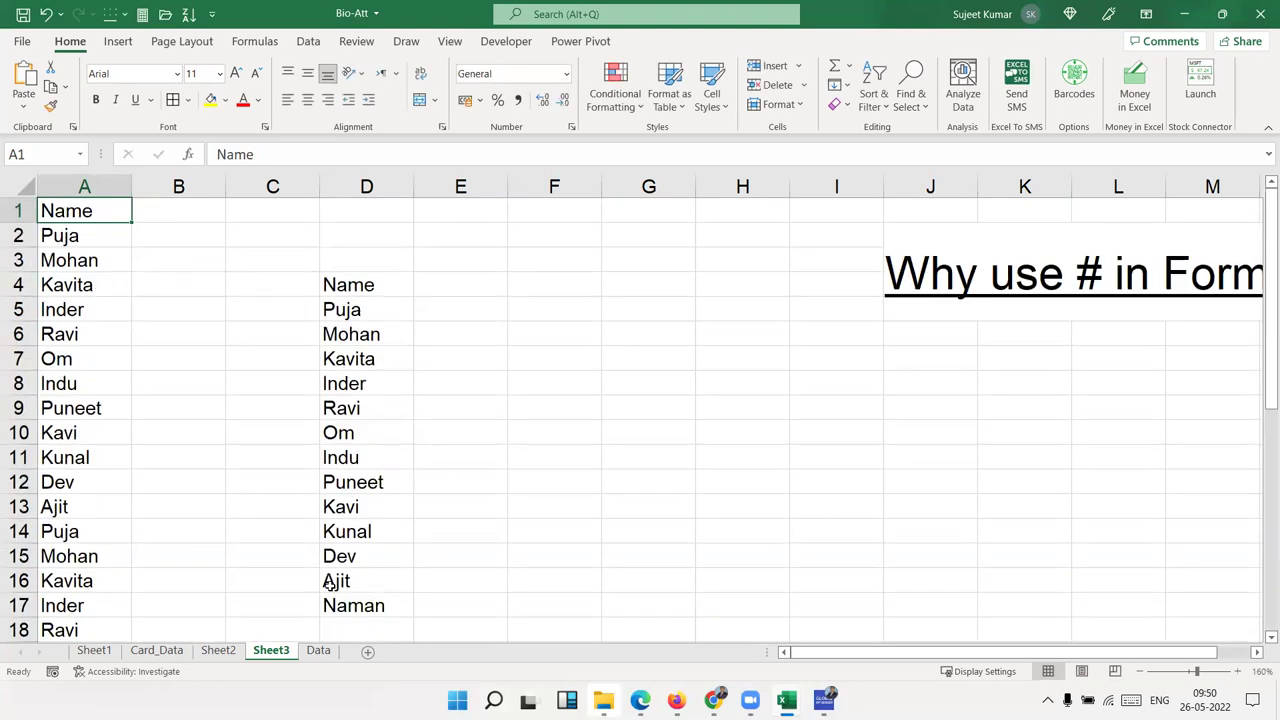
left_click(343, 603)
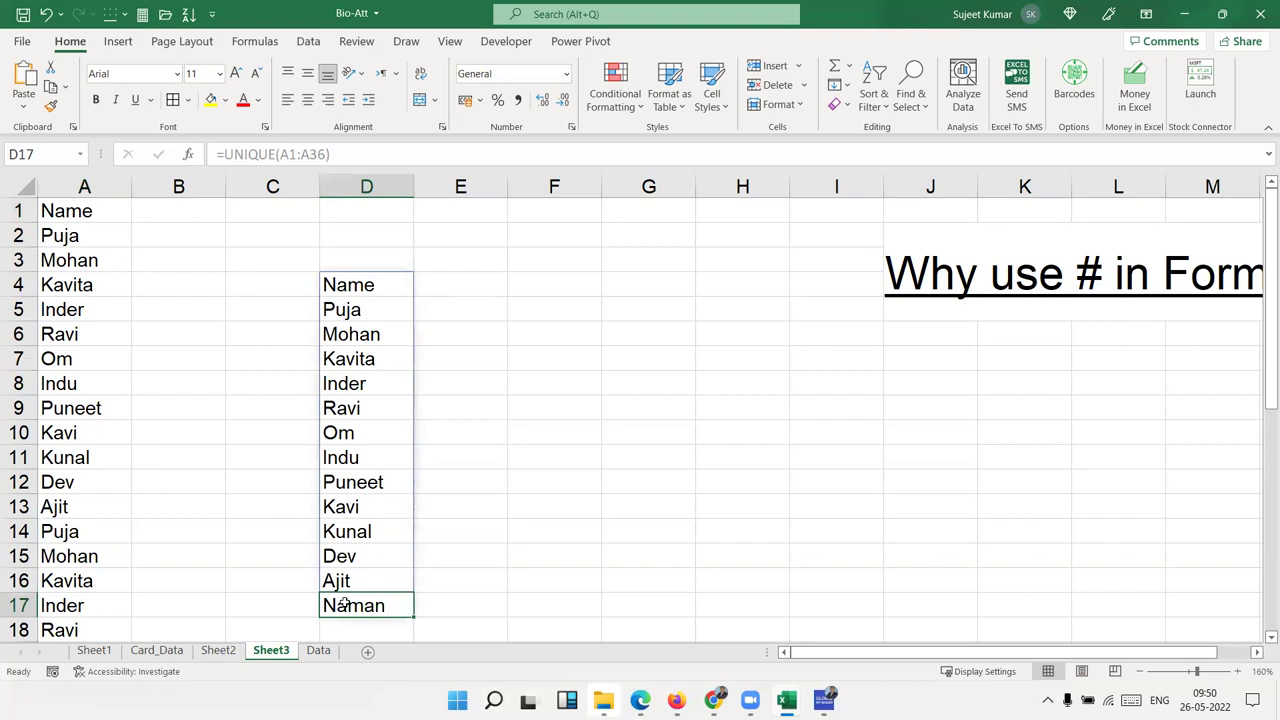
left_click(360, 278)
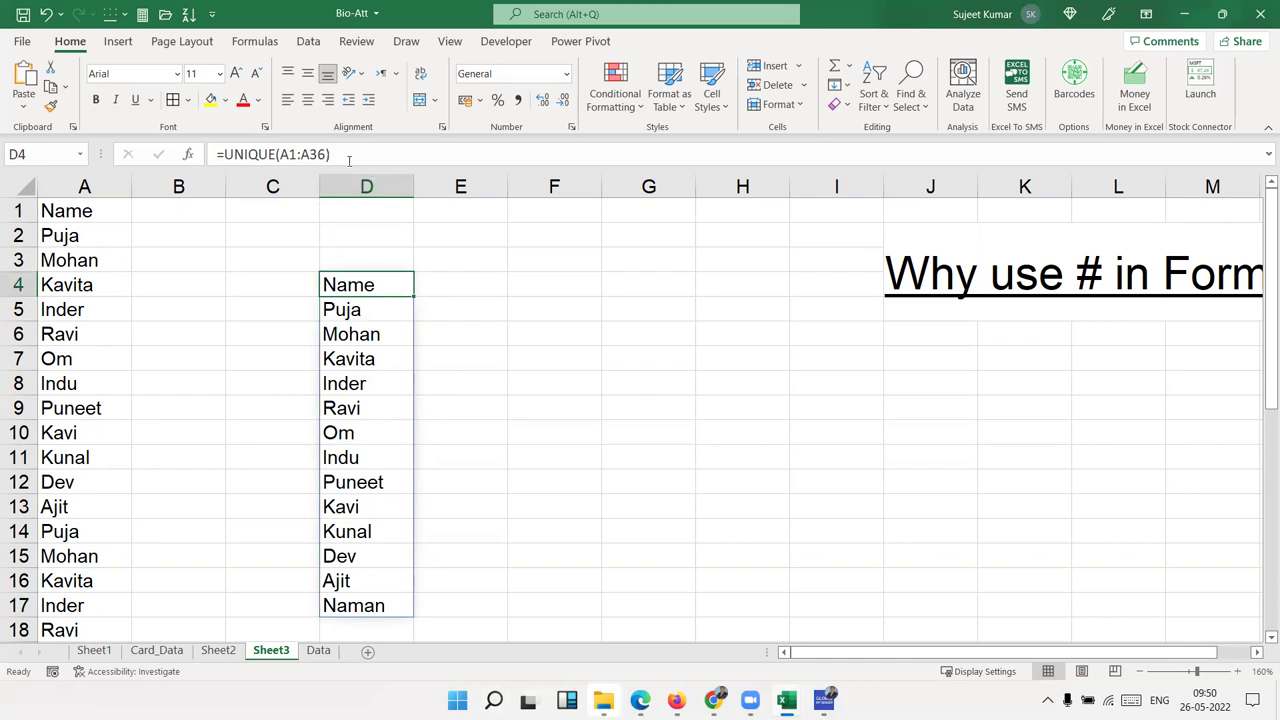
left_click(355, 325)
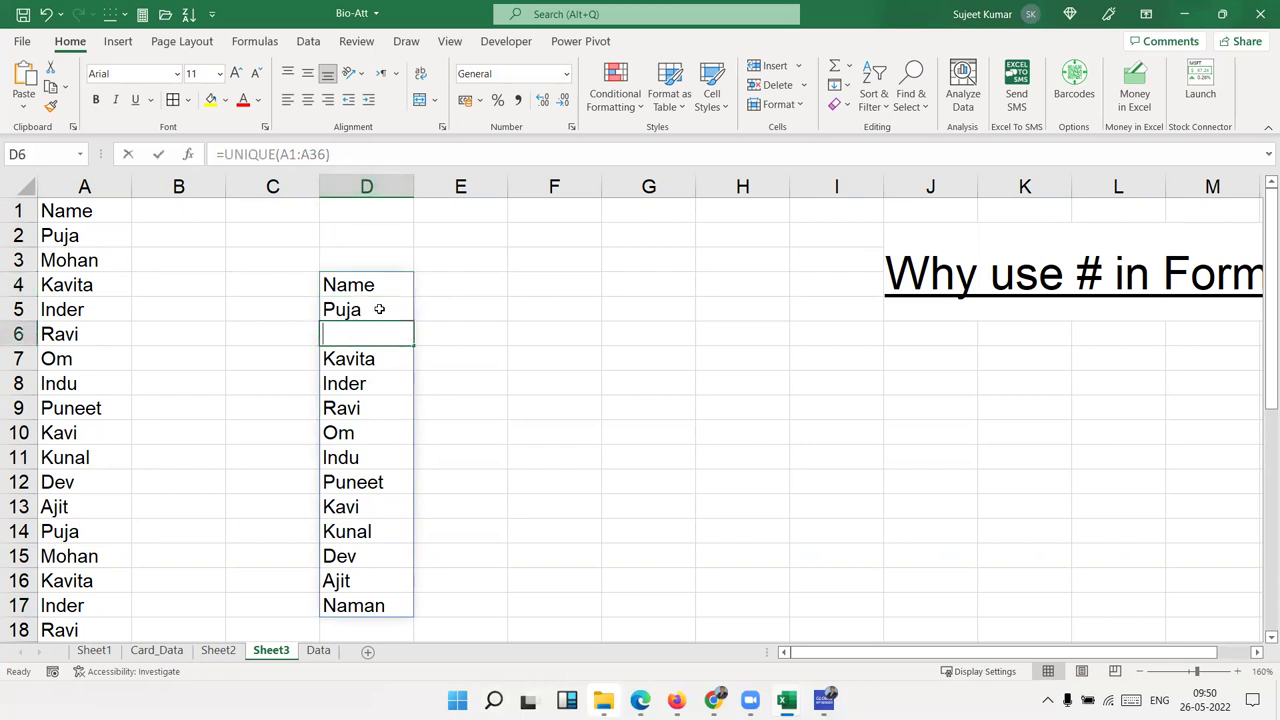
type("12")
key("Return")
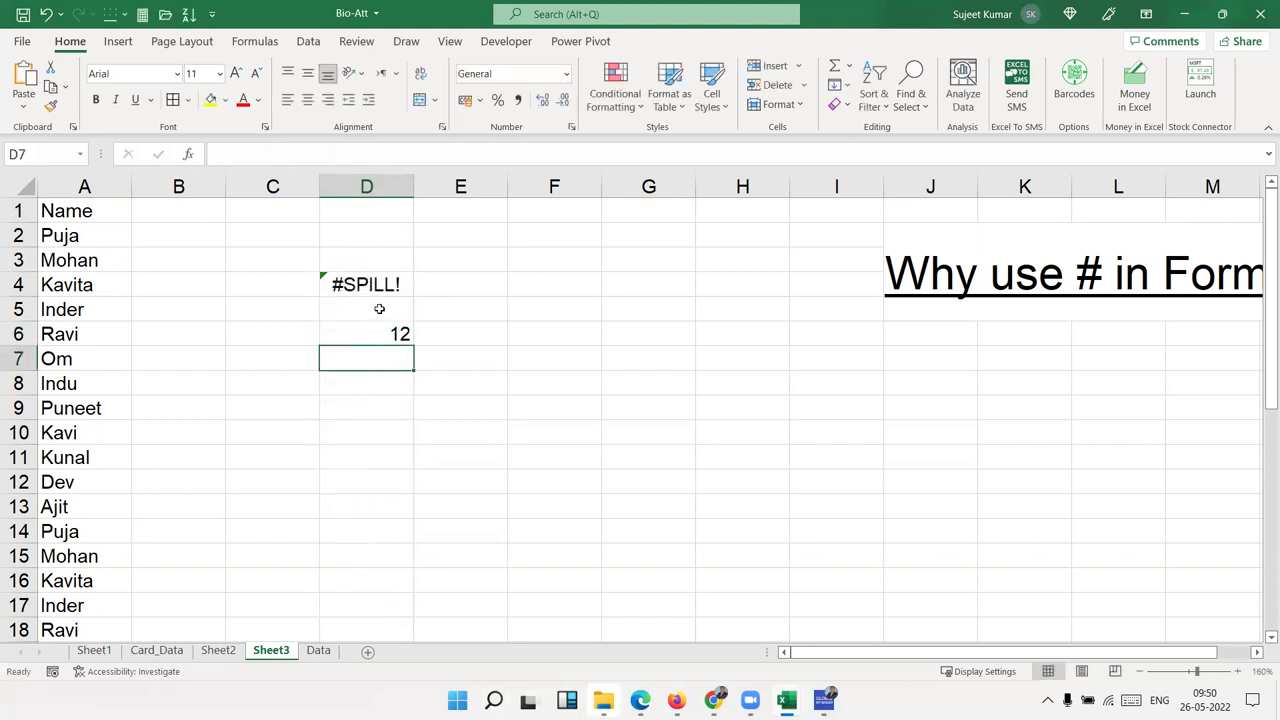
key("ctrl+z")
left_click(379, 309)
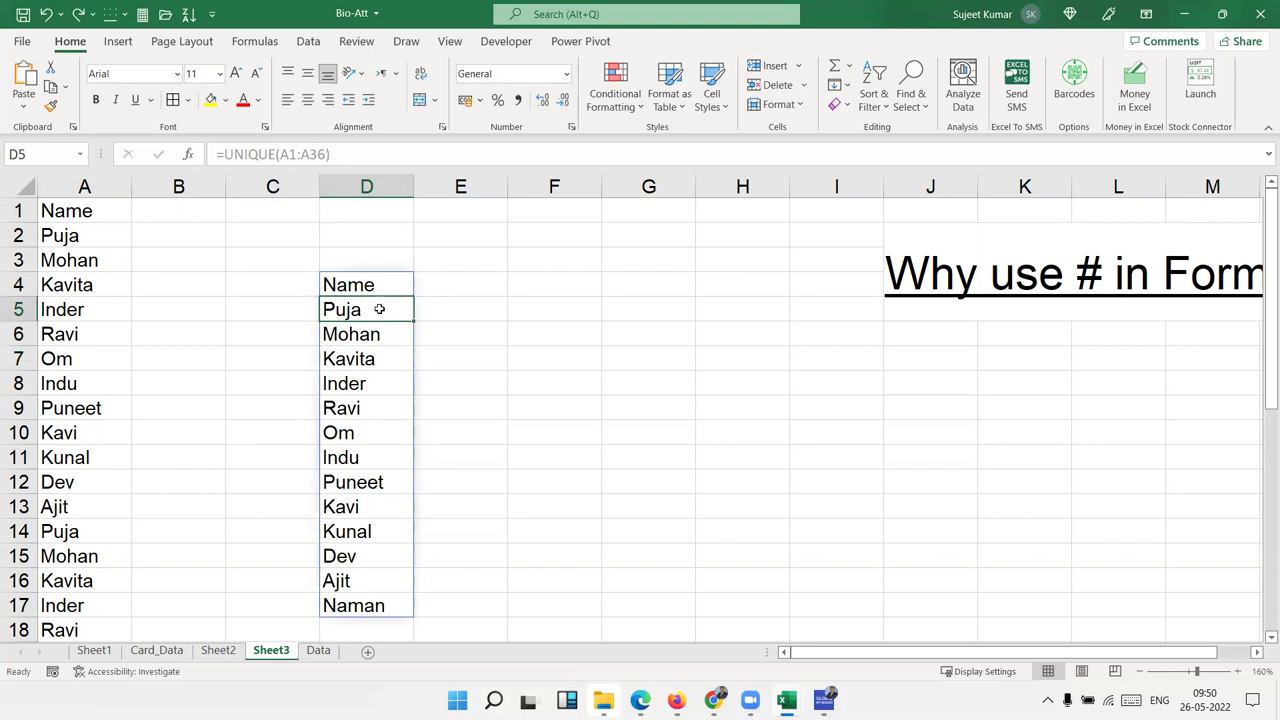
left_click(388, 277)
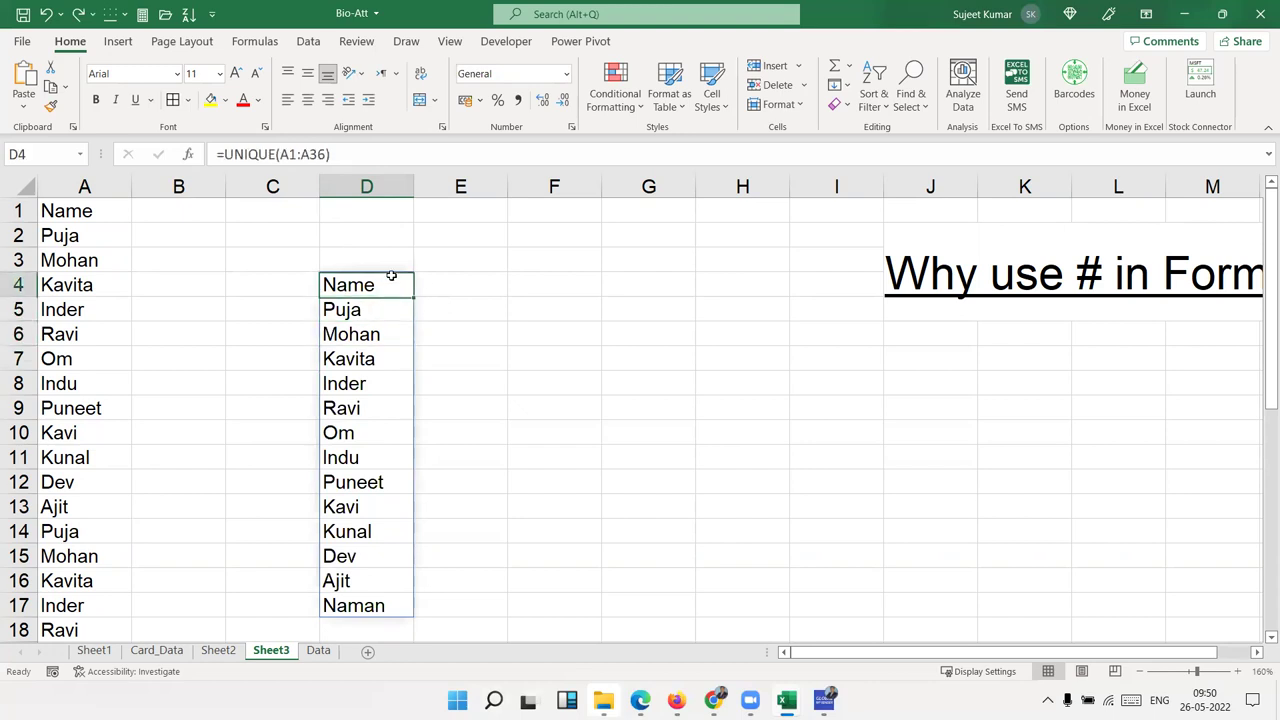
left_click(568, 289)
type("=count")
key("BackSpace")
key("Tab")
key("BackSpace")
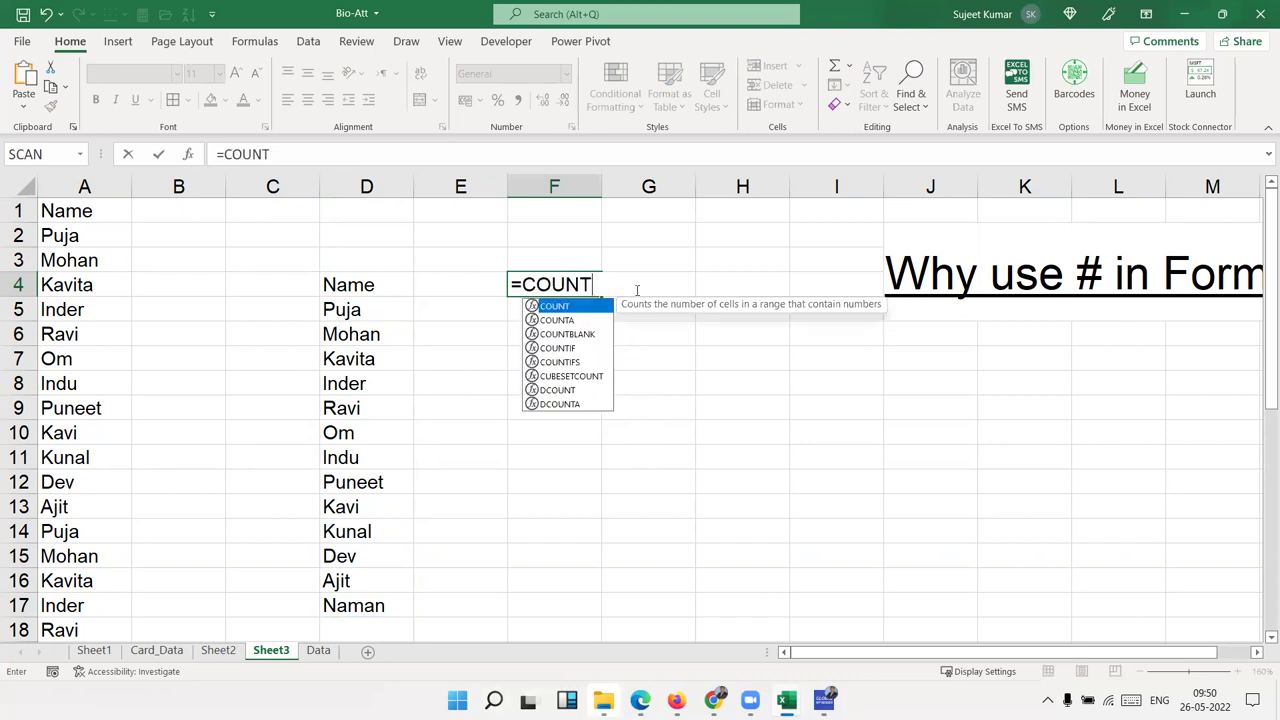
type("a(")
key("Left")
key("Left")
key("shift+Down")
key("shift+Down")
key("shift+Down")
key("shift+Down")
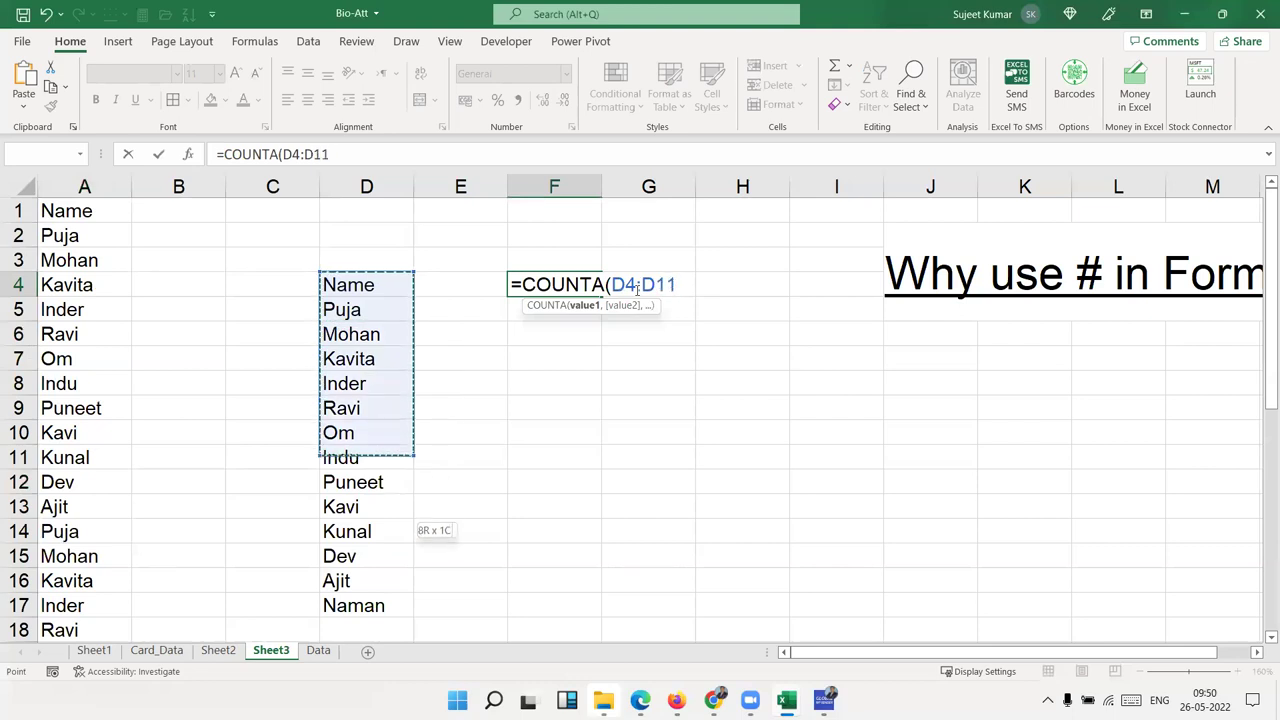
key("shift+Down")
key("shift+Down")
key("shift+Down")
key("Return")
key("Up")
key("Left")
key("Left")
key("Left")
key("Left")
key("Right")
key("Left")
key("Left")
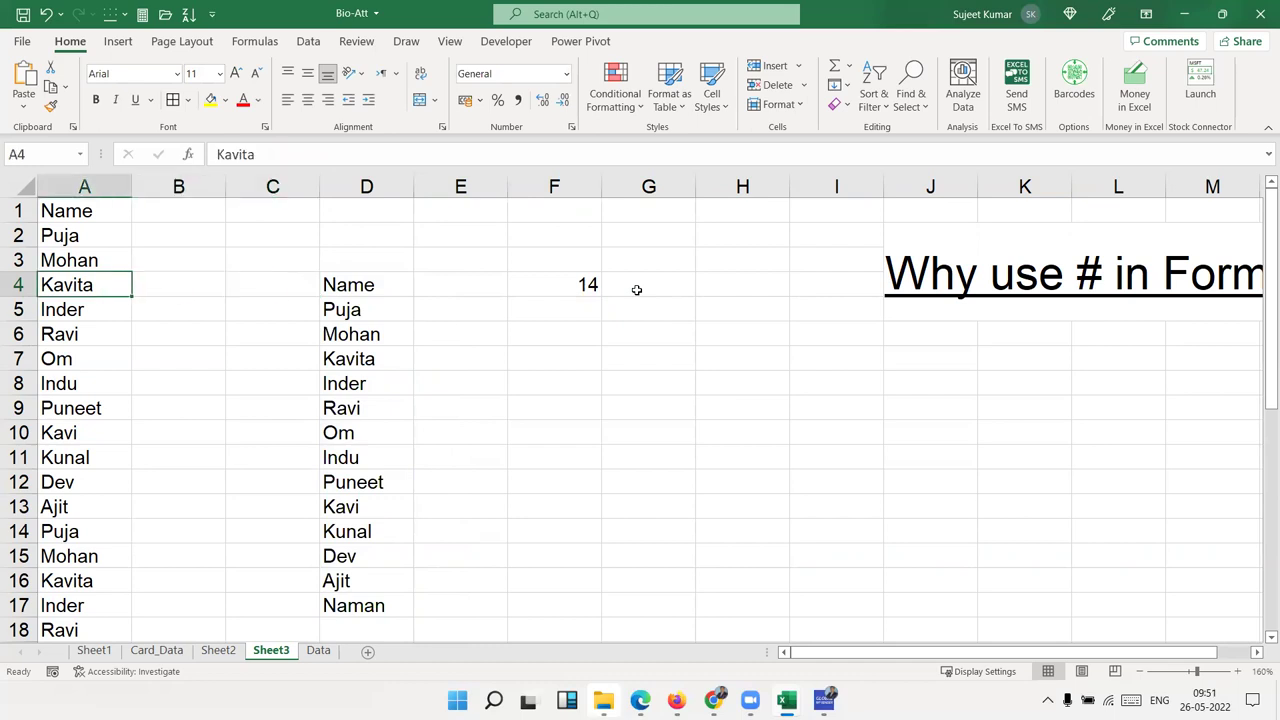
key("ctrl+Down")
key("ctrl+Up")
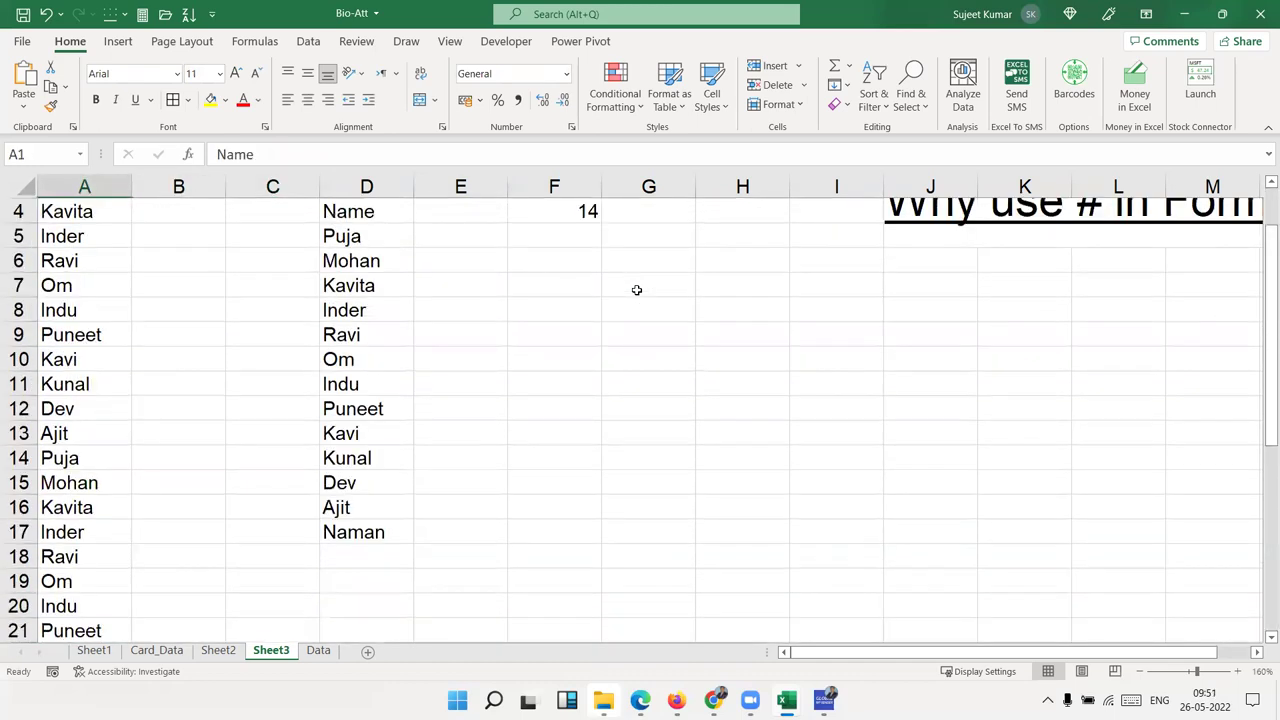
key("Right")
key("Right")
key("Right")
key("Right")
key("Right")
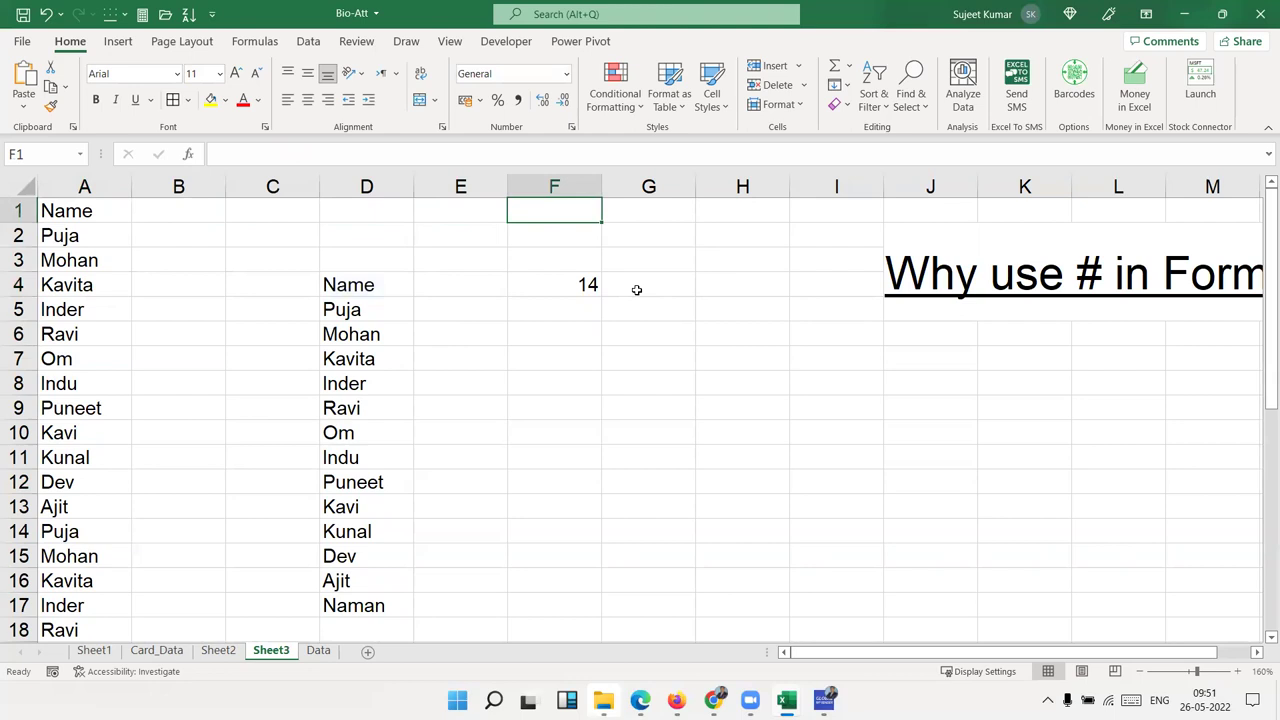
key("Left")
key("Down")
key("Right")
key("Right")
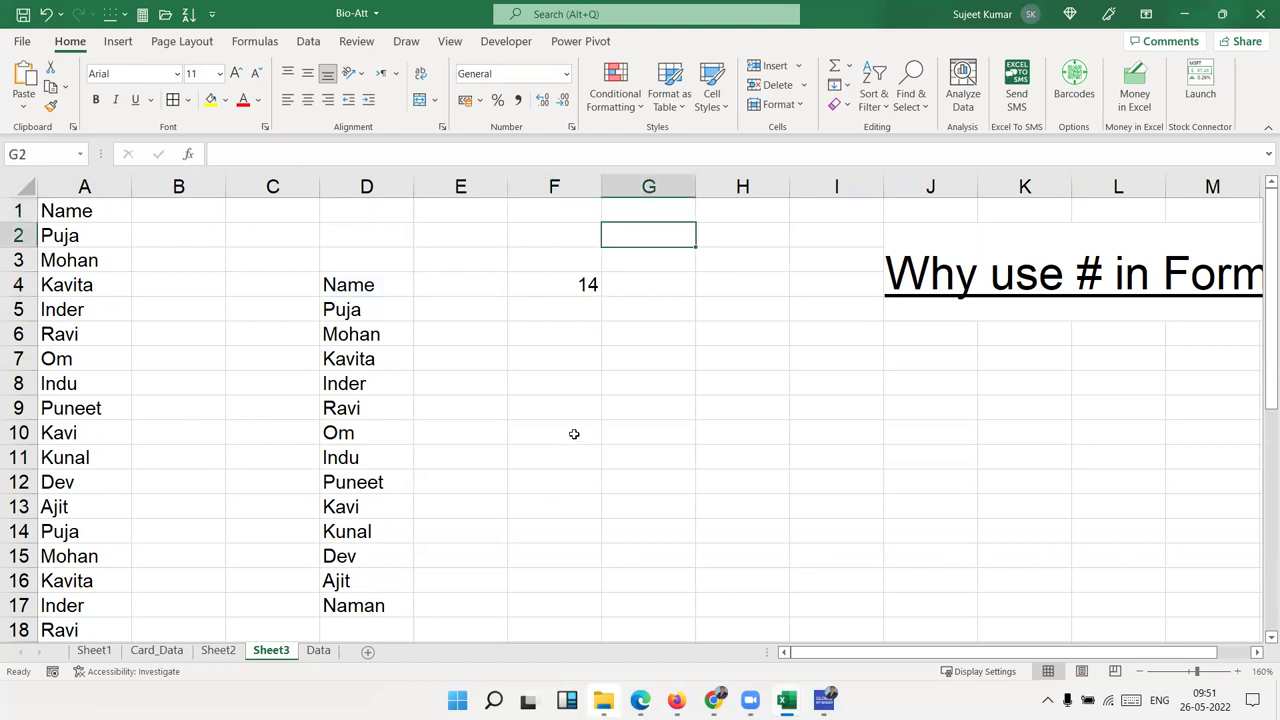
left_click(567, 284)
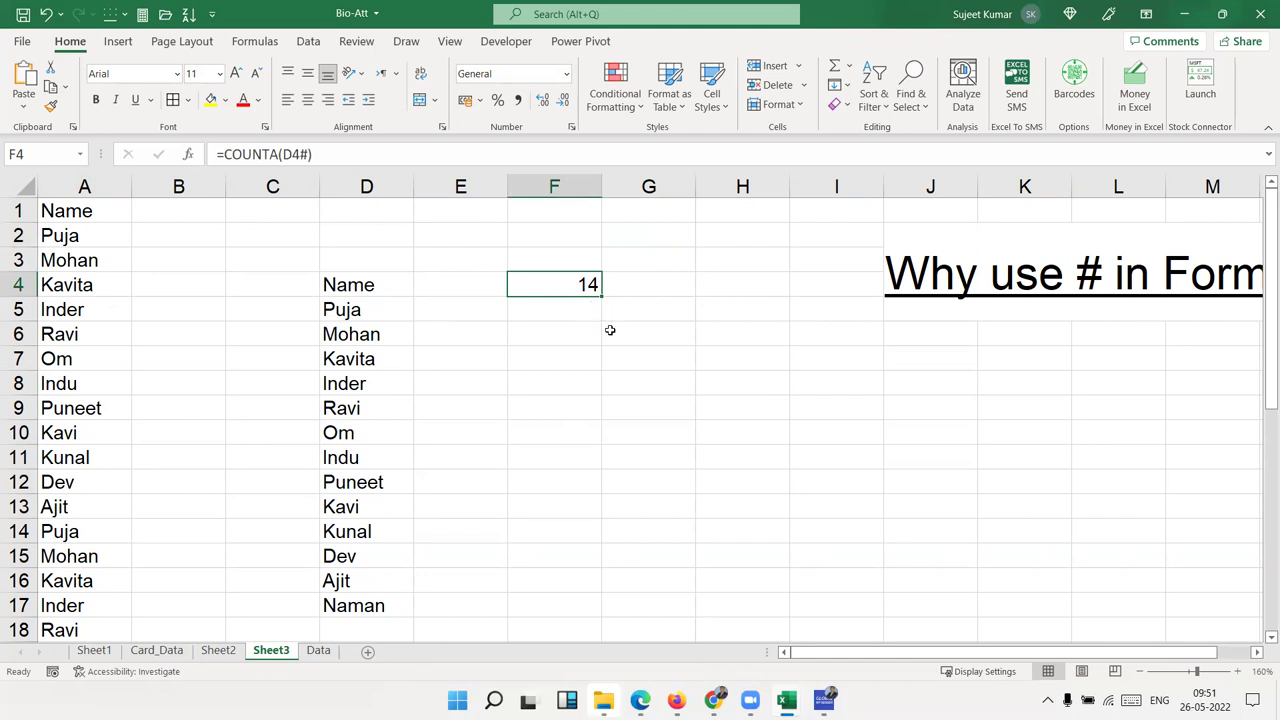
key("Delete")
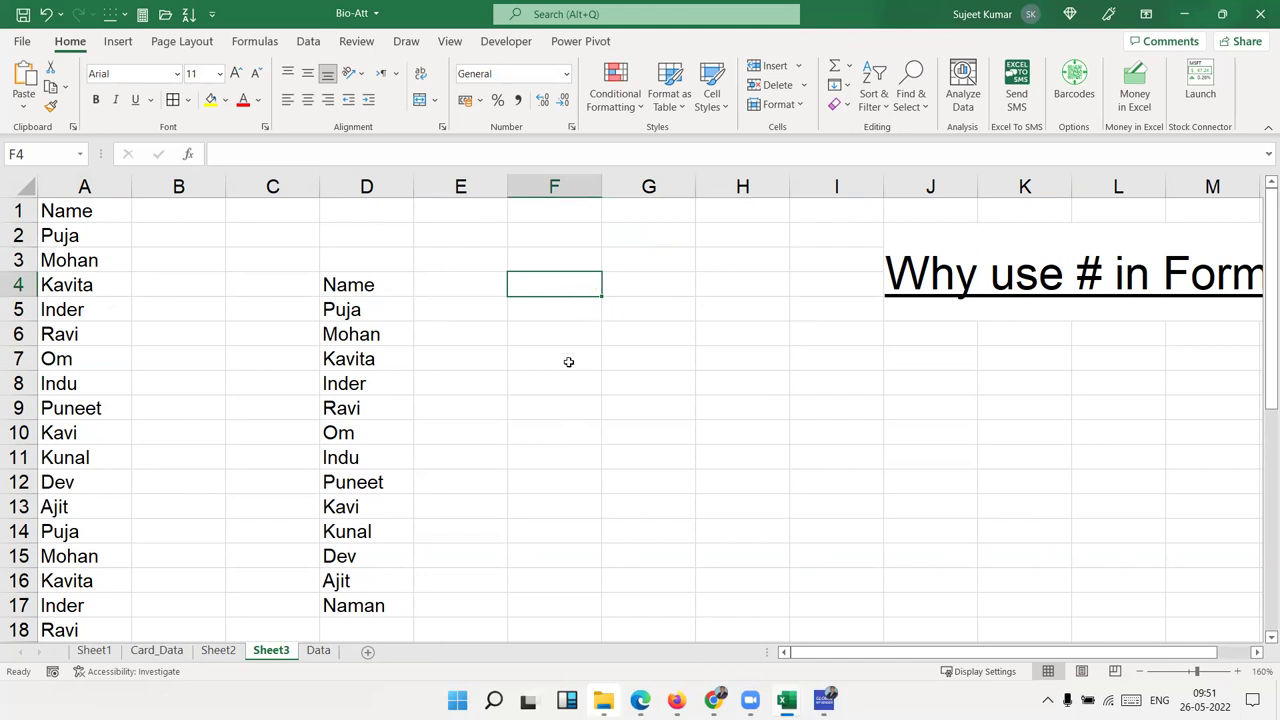
Enter =COUNT(D4#) in F4, then correct it to =COUNTA(D4#) so it shows 14
type("=")
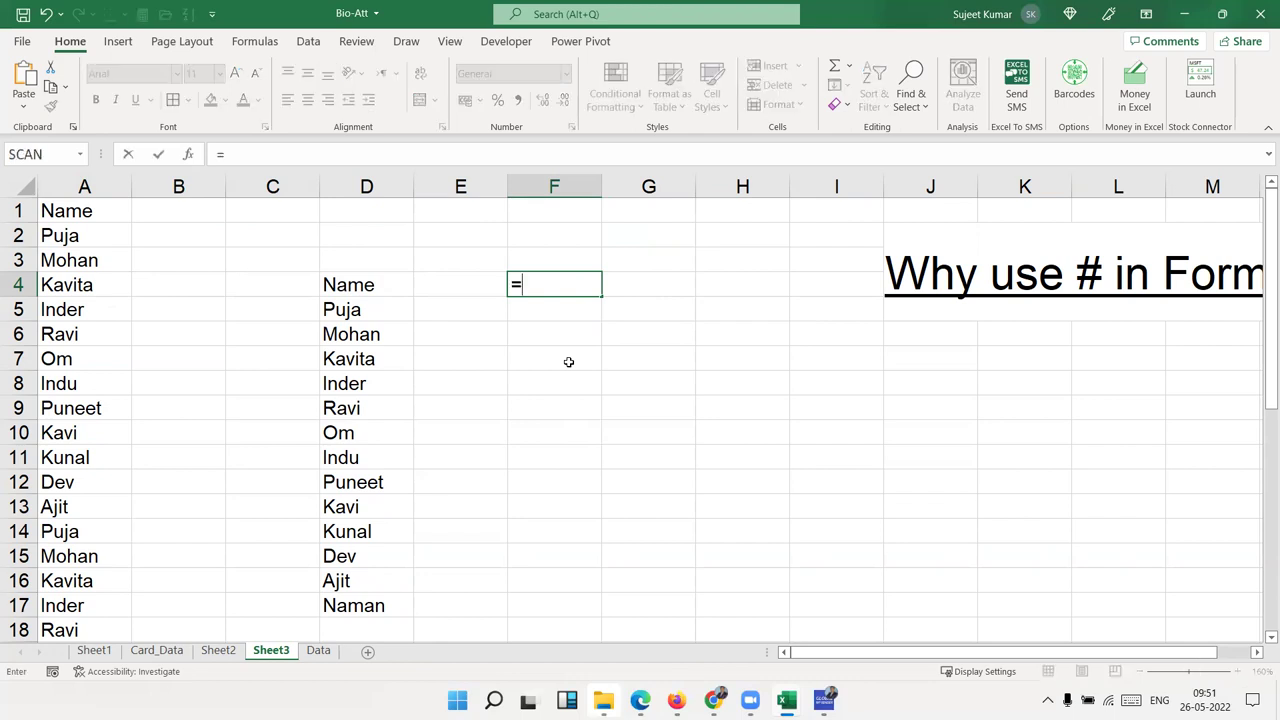
type("coun")
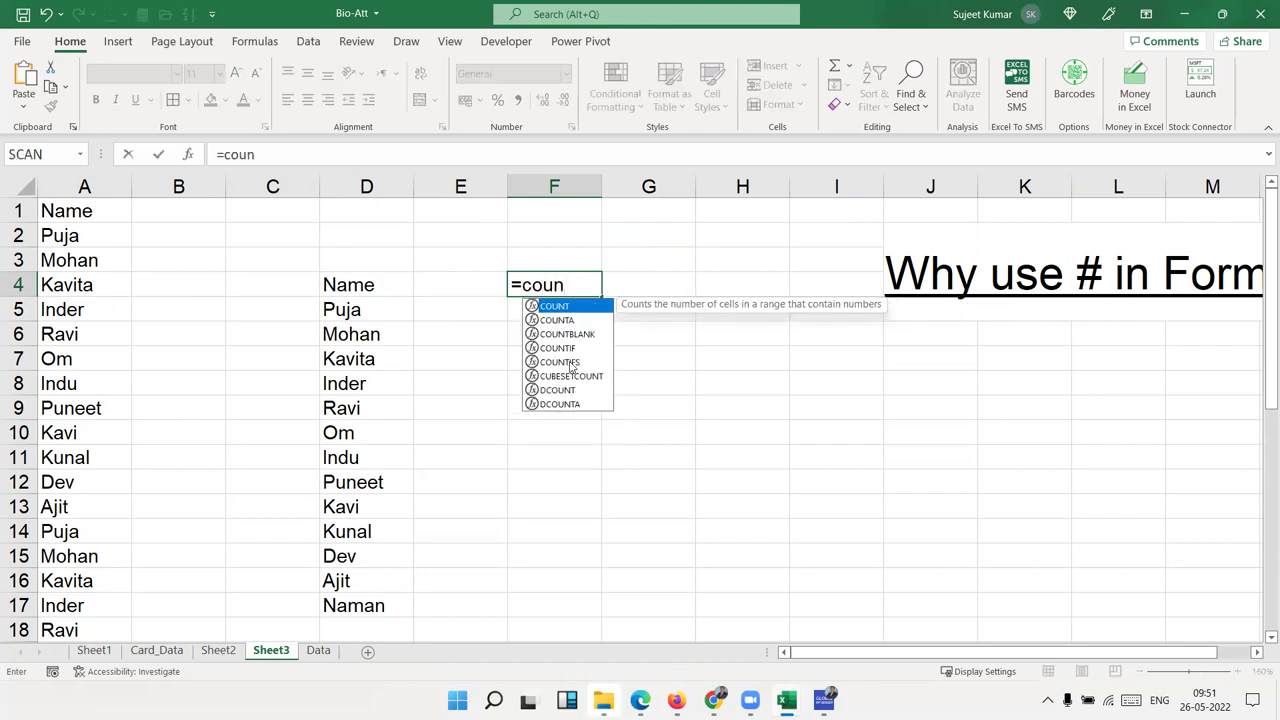
key("Tab")
key("Left")
key("Left")
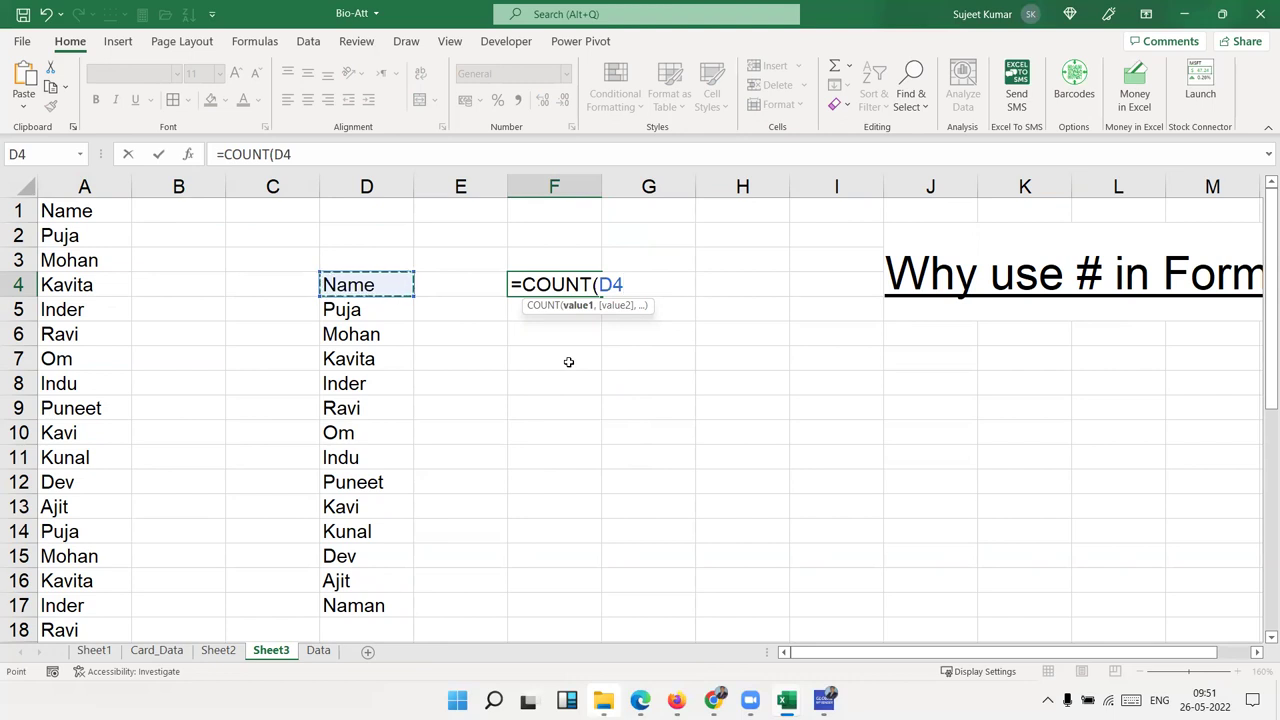
type("#")
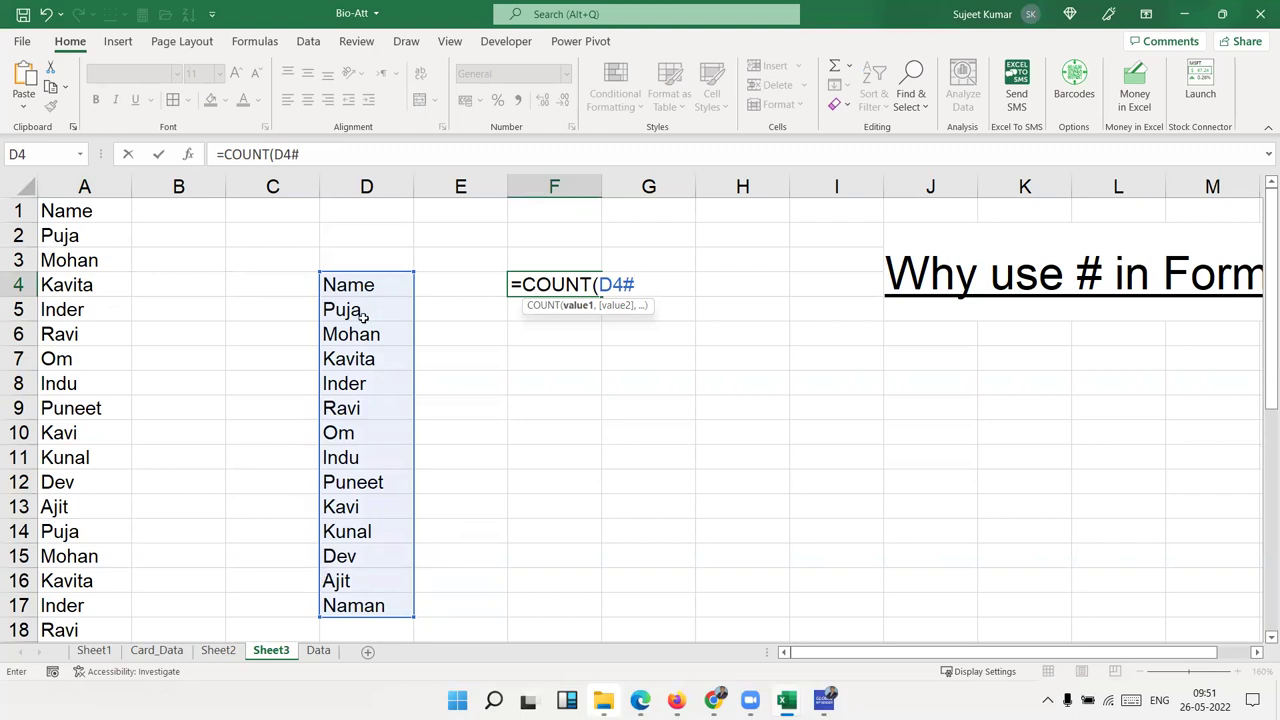
key("Return")
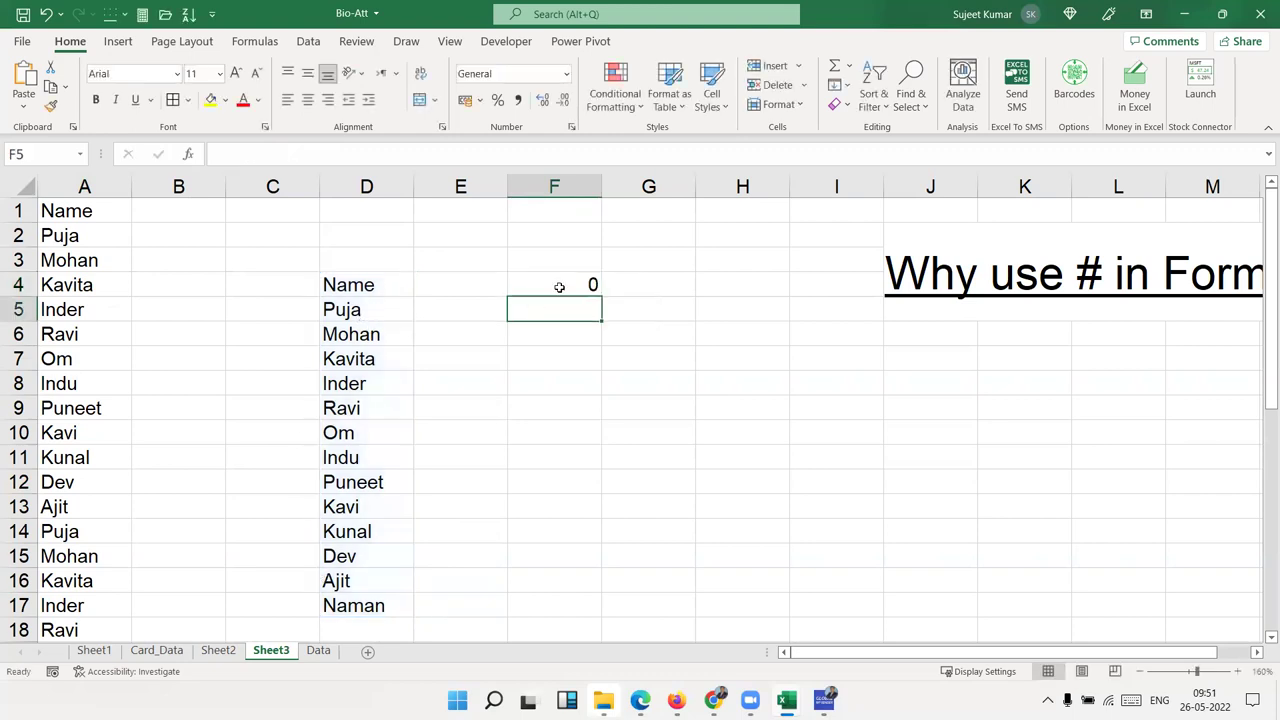
left_click(558, 287)
left_click(268, 156)
type("a")
key("Return")
Overwrite Om in A19 with Monica and check that F4's count rises to 15
scroll(56, 462, "down", 3)
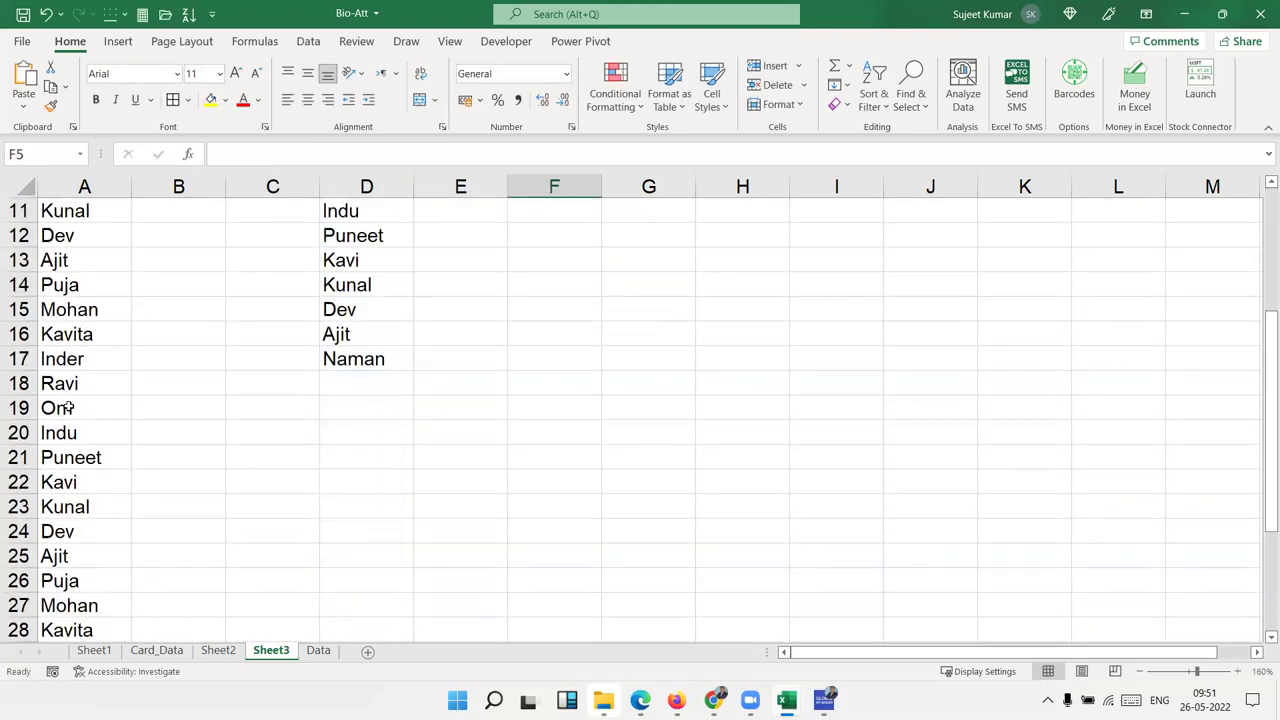
left_click(68, 408)
type("Mo")
key("BackSpace")
key("BackSpace")
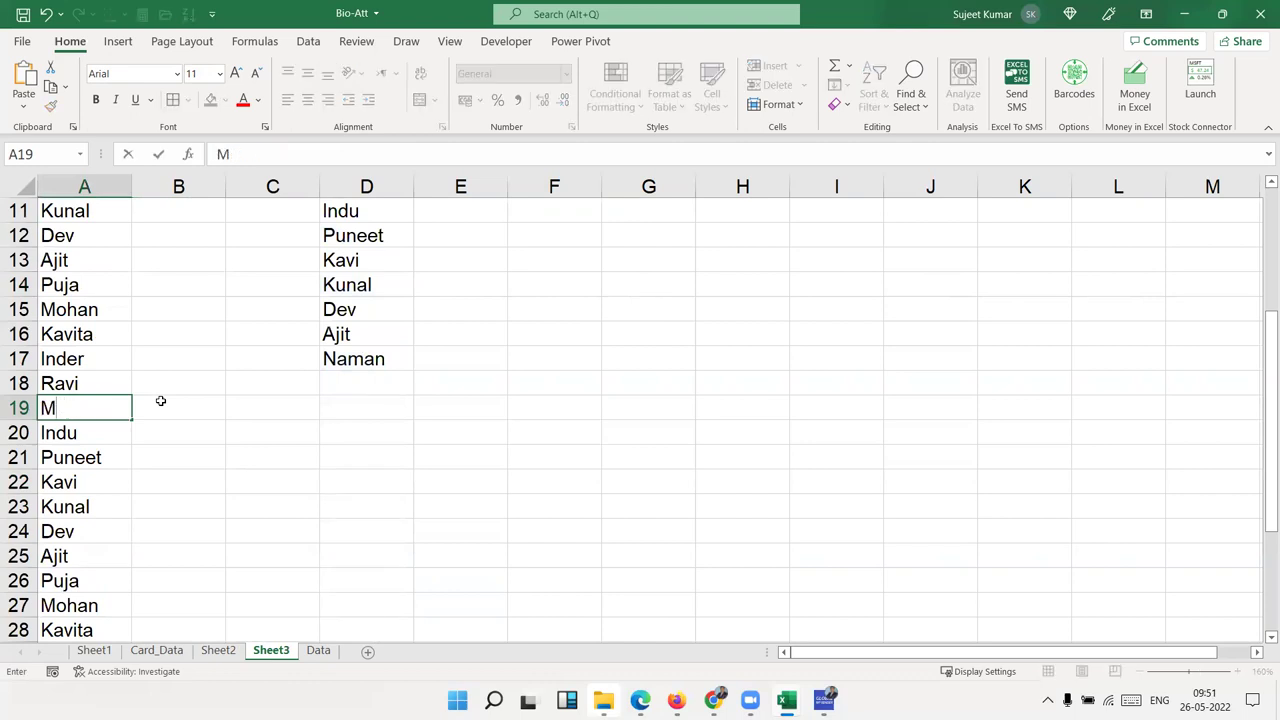
key("BackSpace")
type("Monica")
key("Return")
scroll(425, 371, "up", 2)
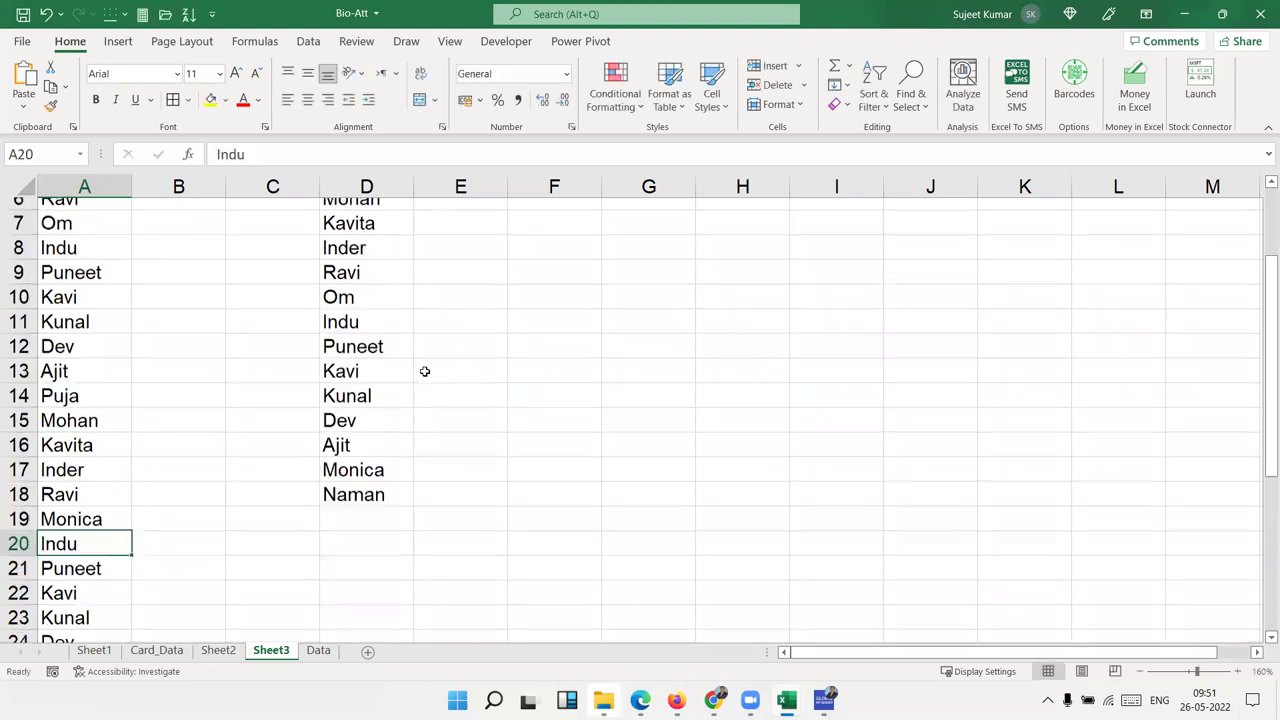
scroll(425, 371, "up", 2)
left_click(569, 284)
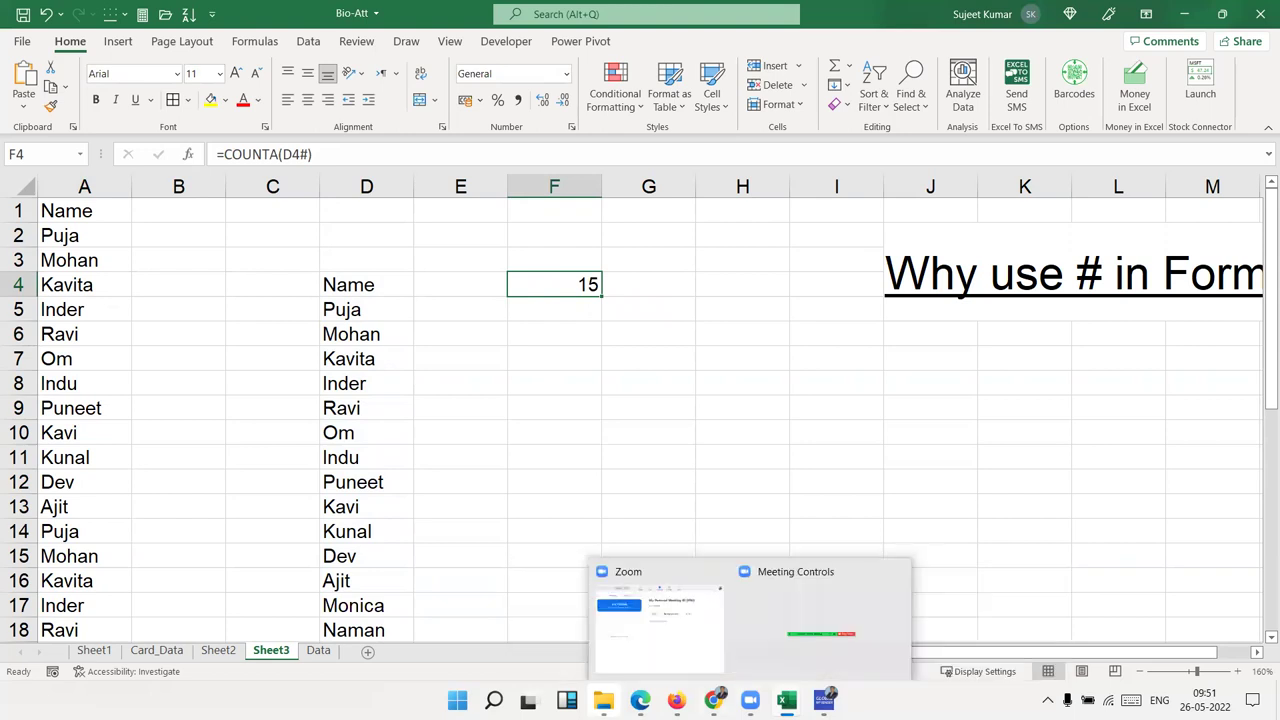
left_click(820, 410)
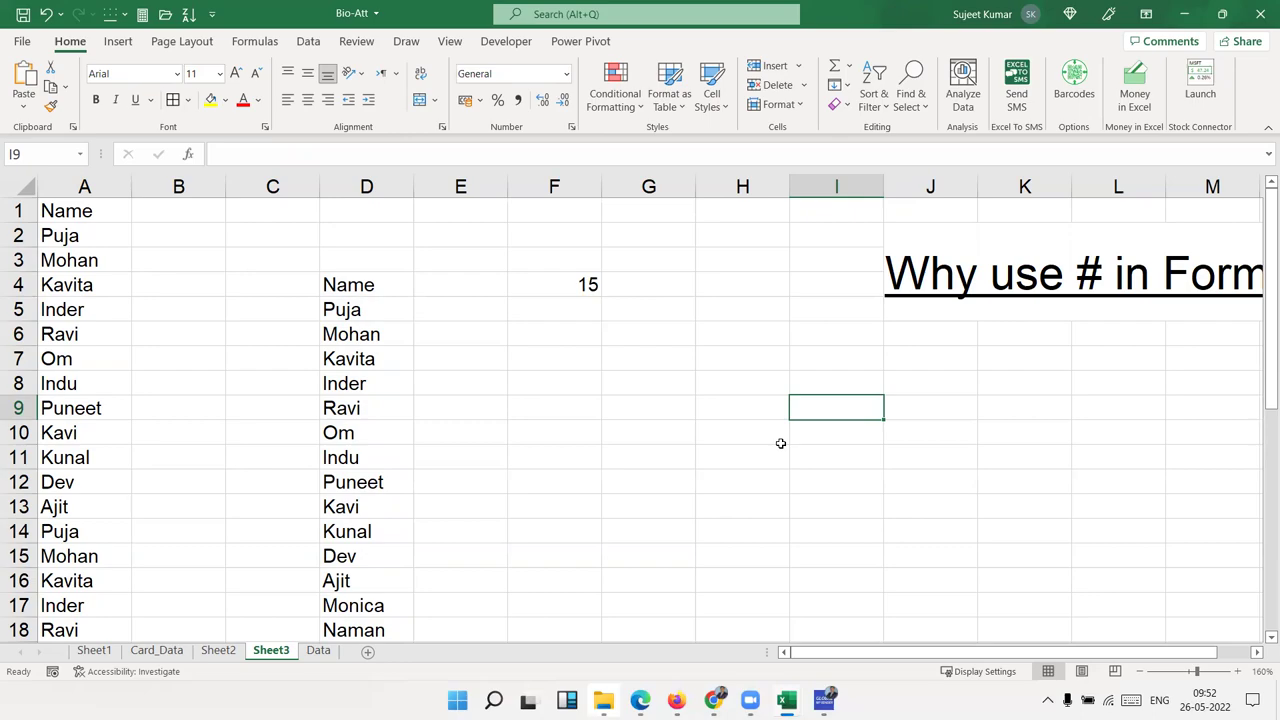
Minimise Excel with Win+D to show the Windows desktop
key("super+d")
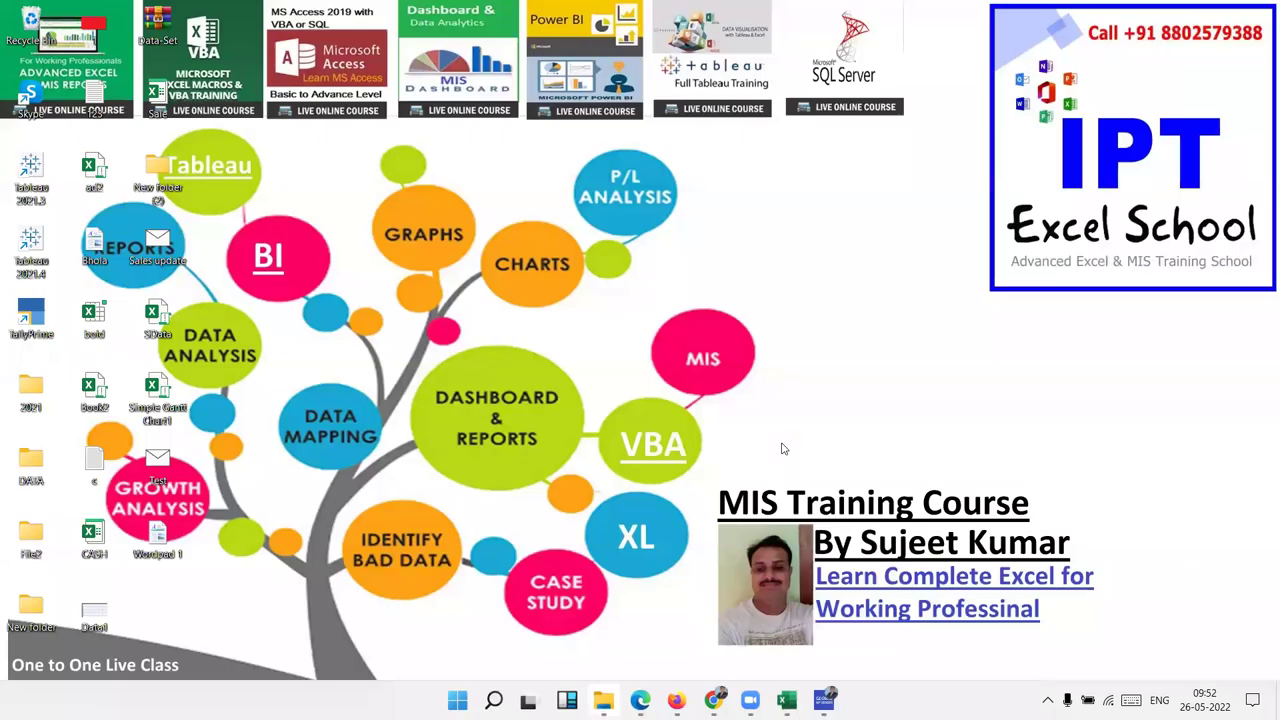